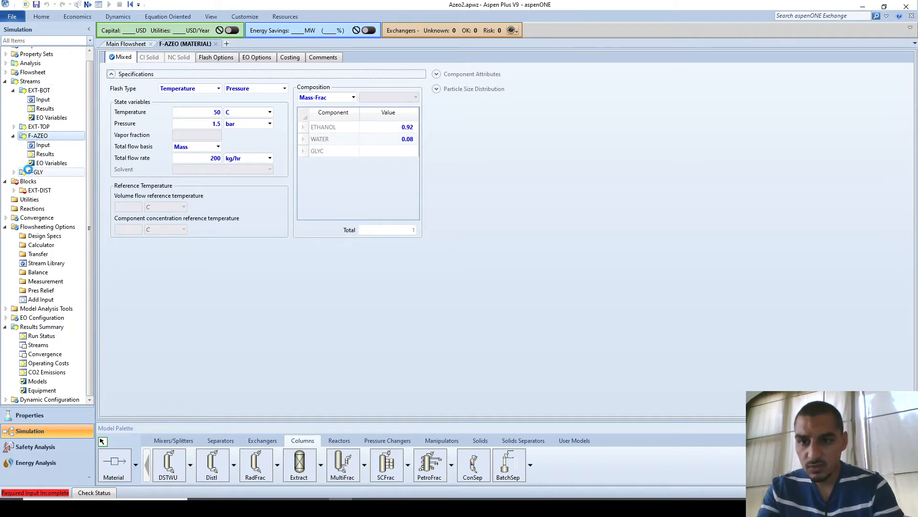
Step: Review the input conditions and component mass fractions of the F-GLY glycerol feed stream
{"action": "left_click", "coordinate": [30, 172]}
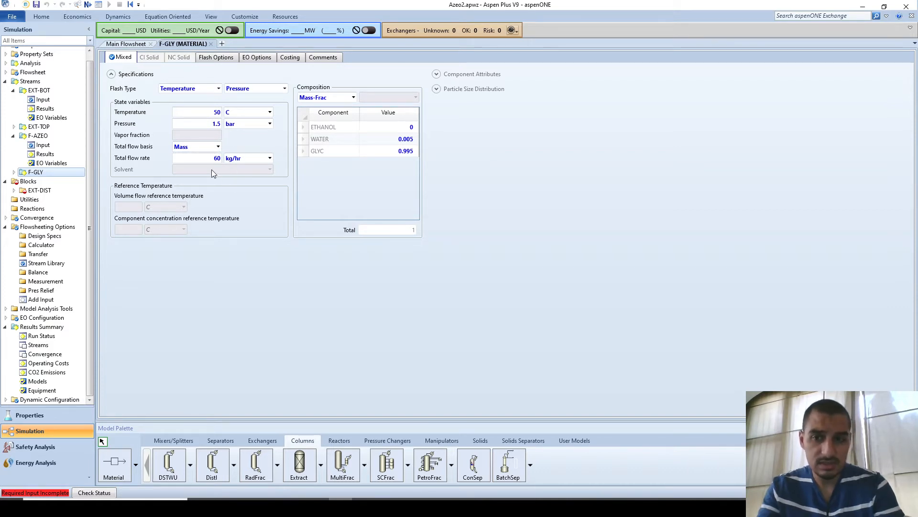
{"action": "mouse_move", "coordinate": [211, 169]}
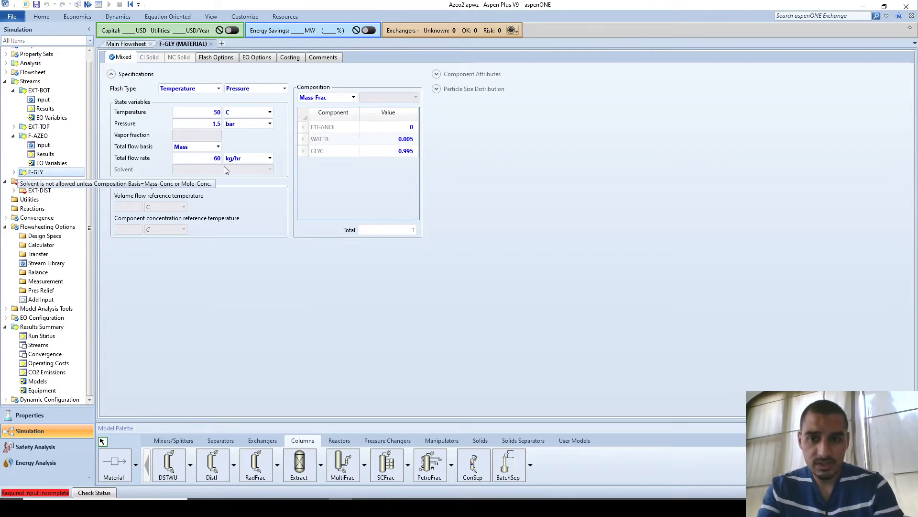
{"action": "left_click", "coordinate": [394, 152]}
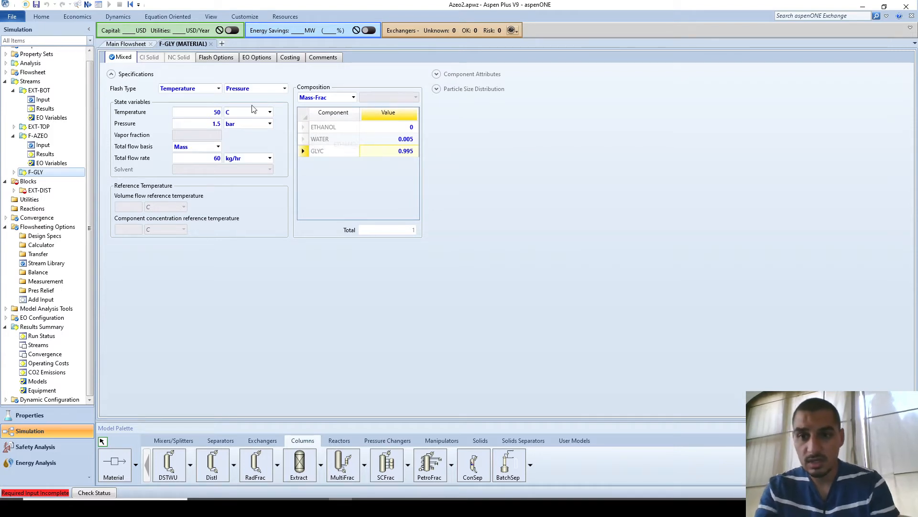
Step: Open the EXT-DIST column's specifications from the flowsheet and set 30 stages with a Total condenser
{"action": "left_click", "coordinate": [125, 44]}
{"action": "double_click", "coordinate": [469, 213]}
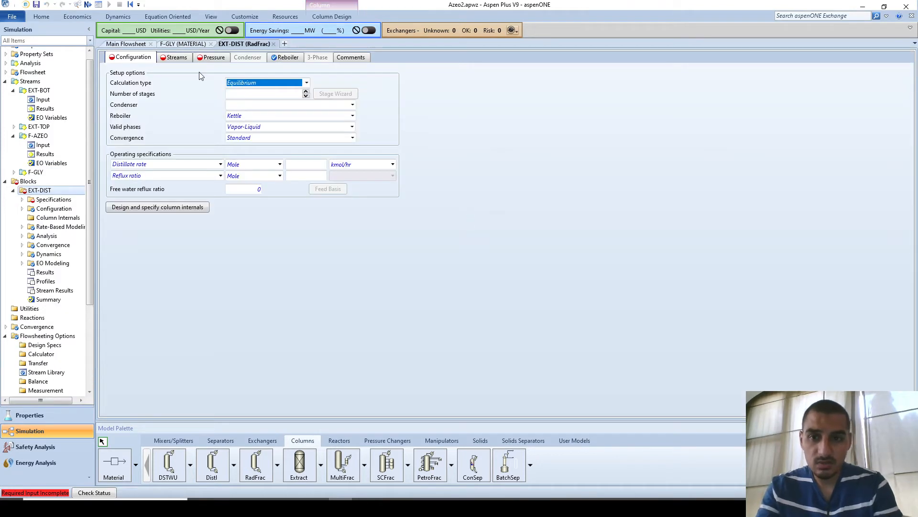
{"action": "left_click", "coordinate": [247, 94]}
{"action": "type", "text": "30"}
{"action": "key", "text": "Tab"}
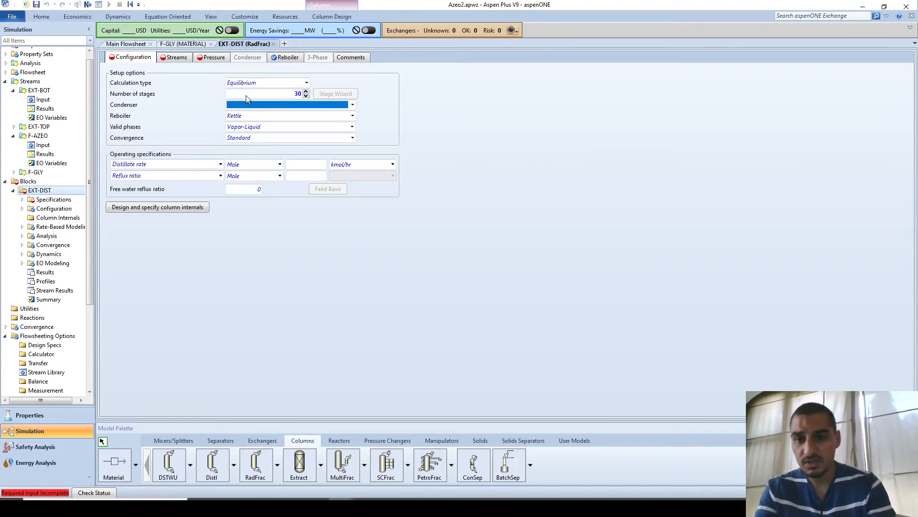
{"action": "key", "text": "Down"}
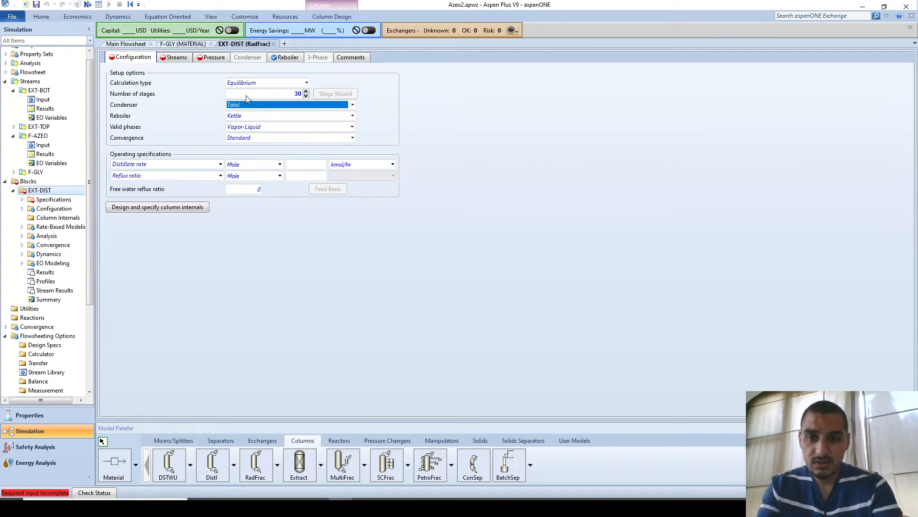
{"action": "key", "text": "Return"}
Step: Consult the problem statement slide, and set the EXT-DIST column's convergence method to Azeotropic
{"action": "key", "text": "alt+Tab"}
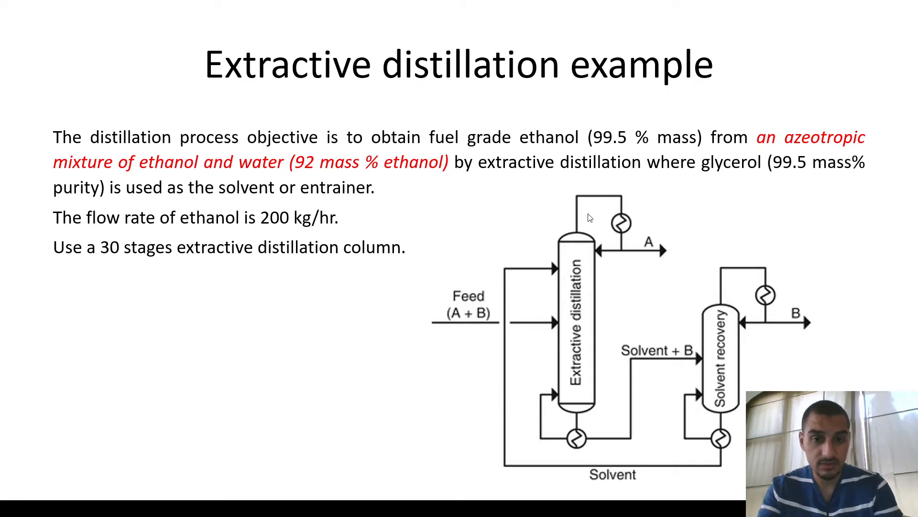
{"action": "key", "text": "alt+Tab"}
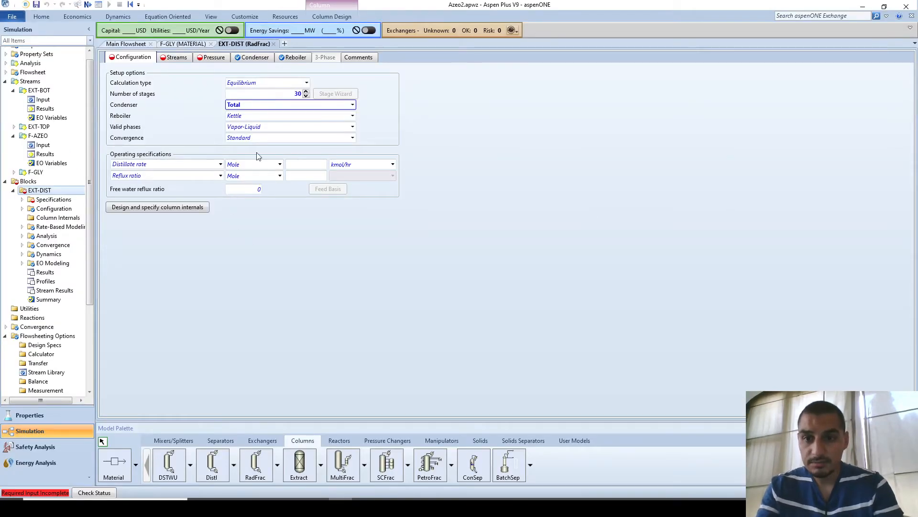
{"action": "key", "text": "Tab"}
{"action": "key", "text": "Tab"}
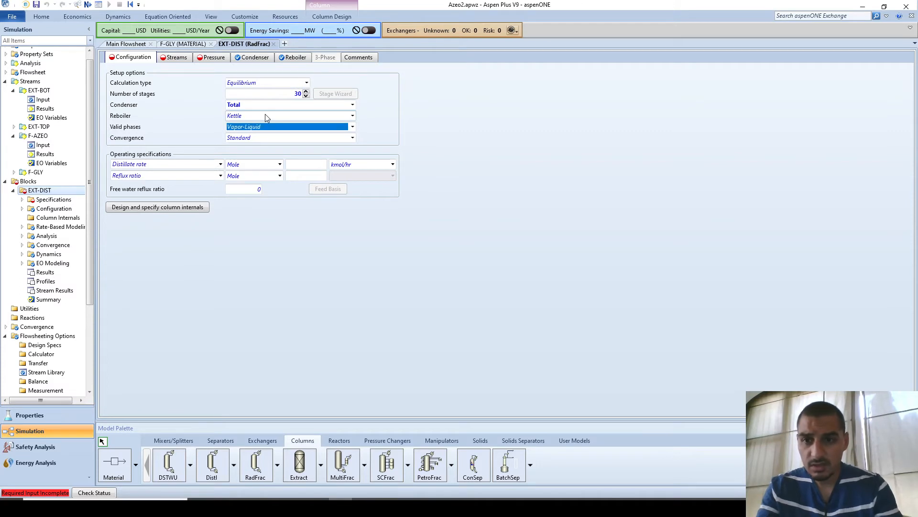
{"action": "left_click", "coordinate": [265, 139]}
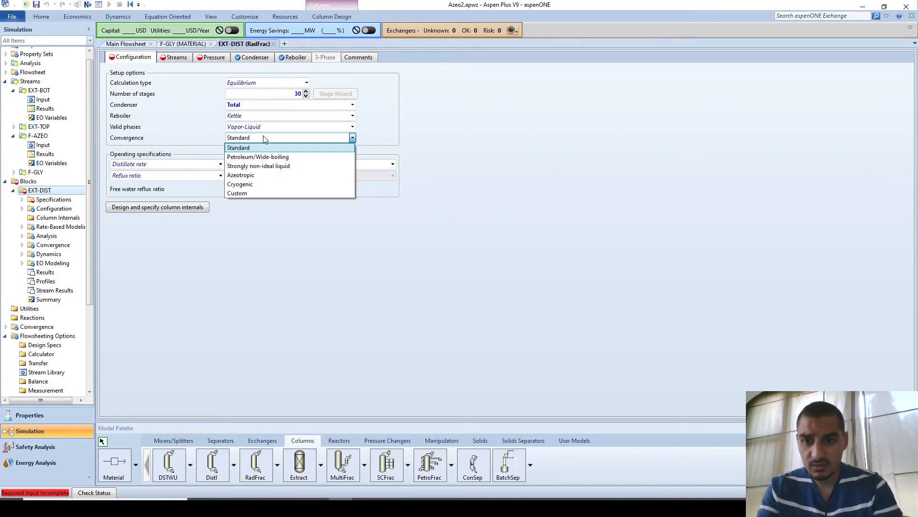
{"action": "left_click", "coordinate": [271, 177]}
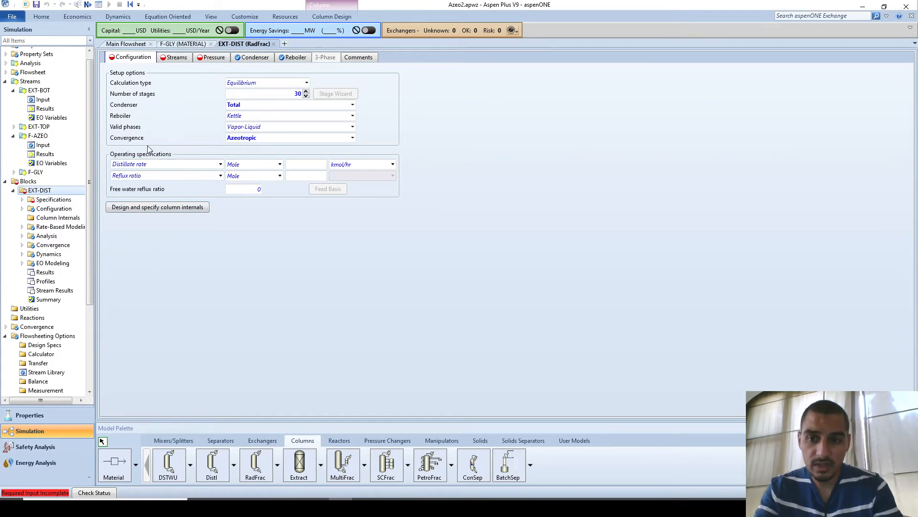
Step: Choose Distillate to feed ratio as the column's first operating specification
{"action": "left_click", "coordinate": [208, 167]}
{"action": "left_click", "coordinate": [209, 166]}
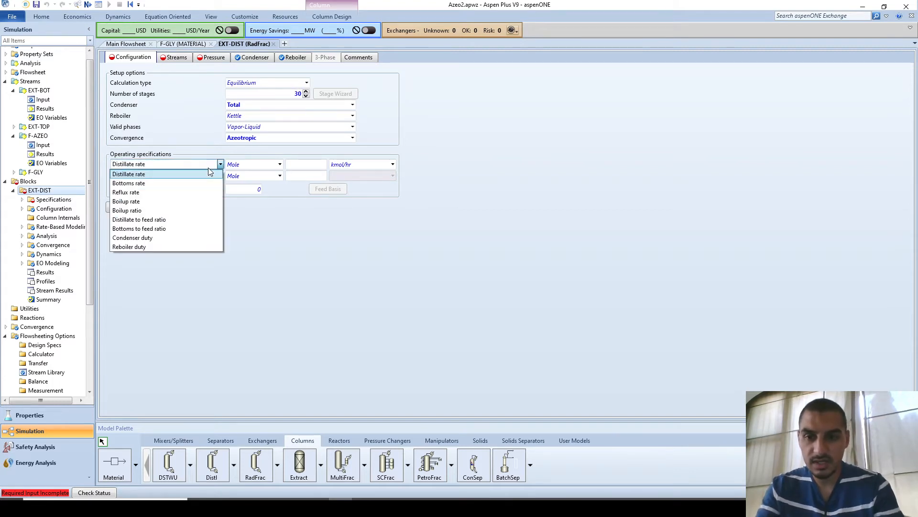
{"action": "left_click", "coordinate": [182, 221]}
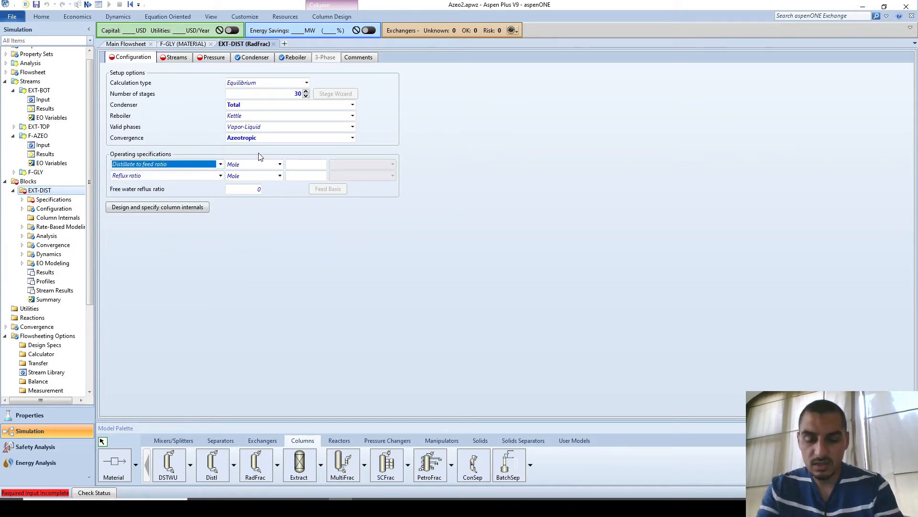
Step: Check the feed data on the problem statement slide and compute 184/(200+60) in Calculator, returning to Aspen Plus
{"action": "key", "text": "alt+Tab"}
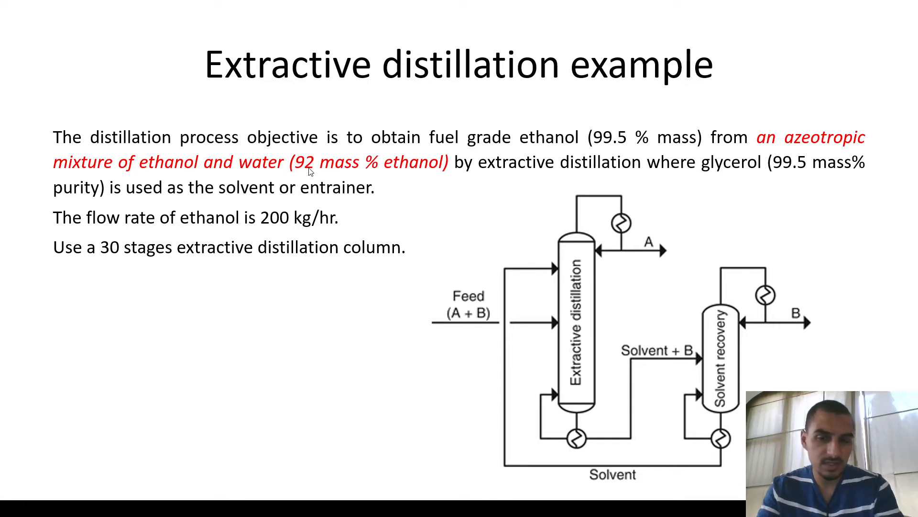
{"action": "key", "text": "alt+Tab"}
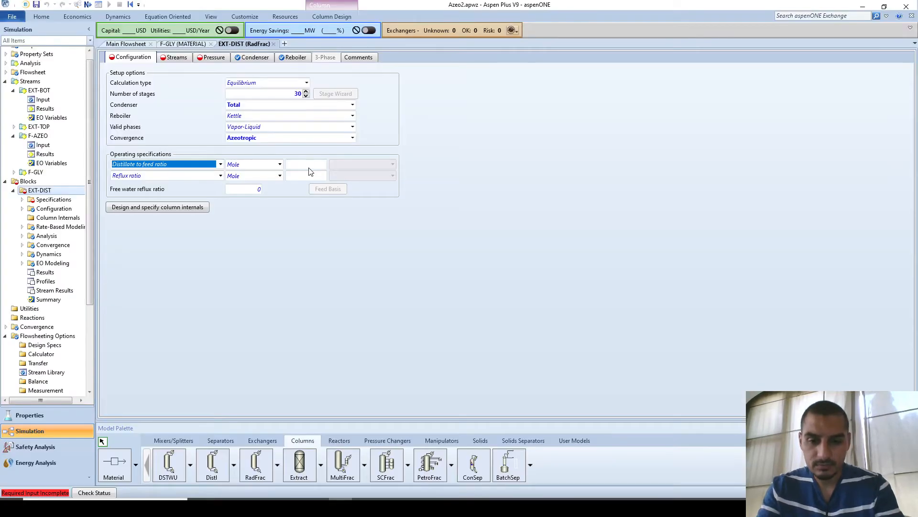
{"action": "key", "text": "super"}
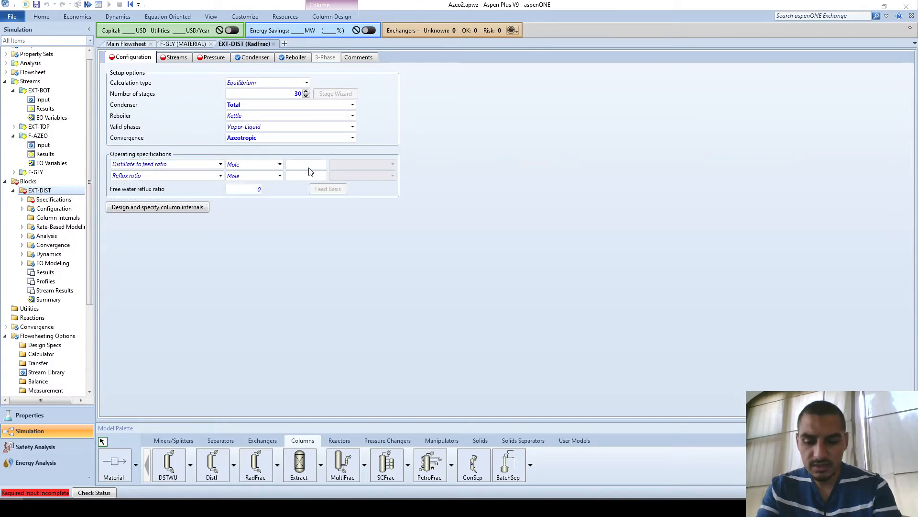
{"action": "type", "text": "184/"}
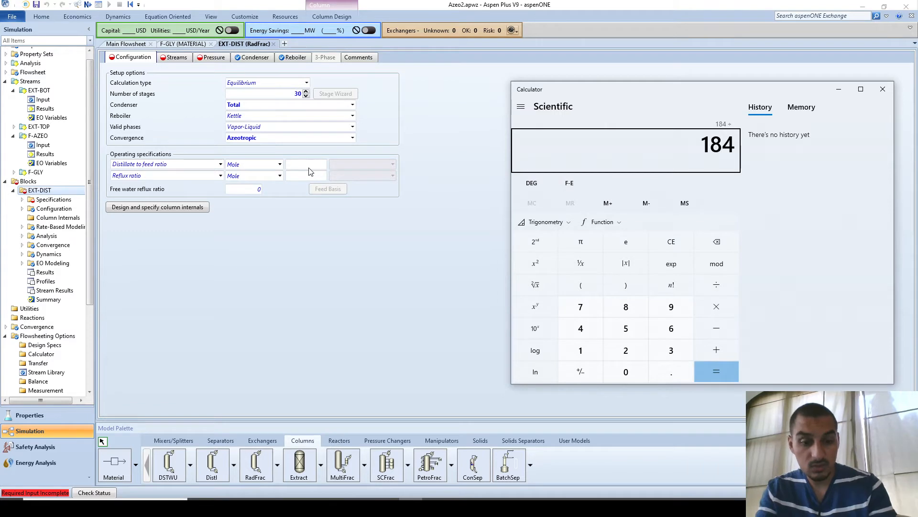
{"action": "type", "text": "(200"}
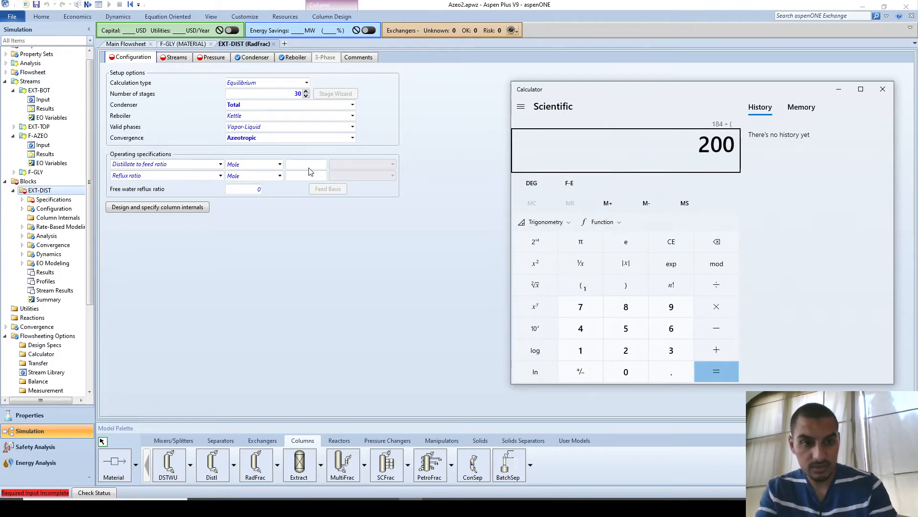
{"action": "type", "text": "+60)"}
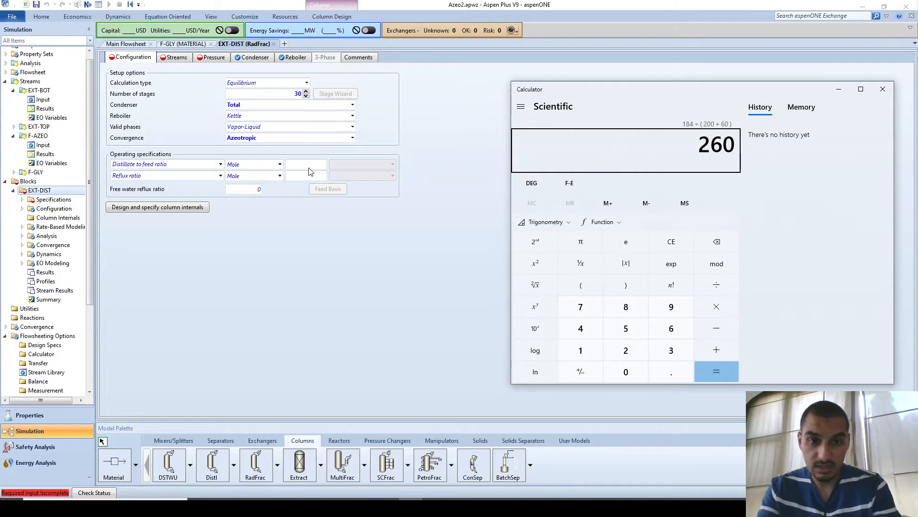
{"action": "key", "text": "Return"}
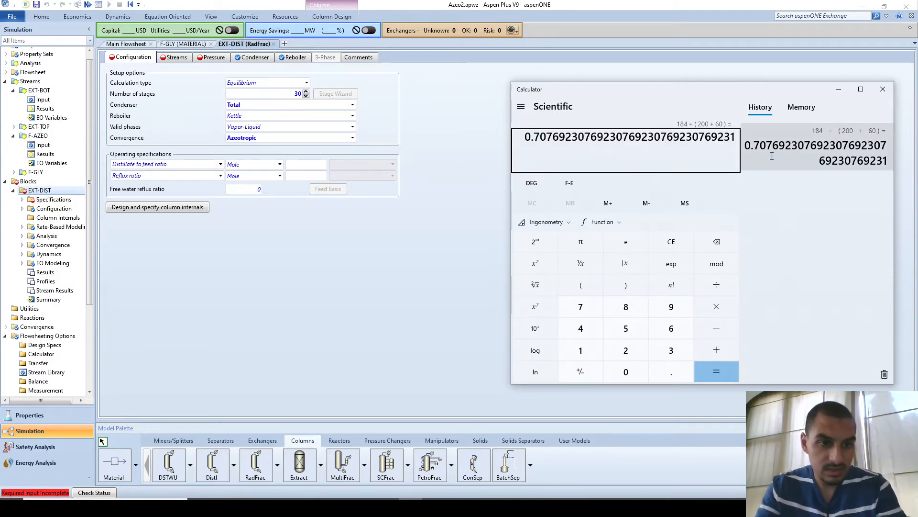
{"action": "left_click", "coordinate": [558, 3]}
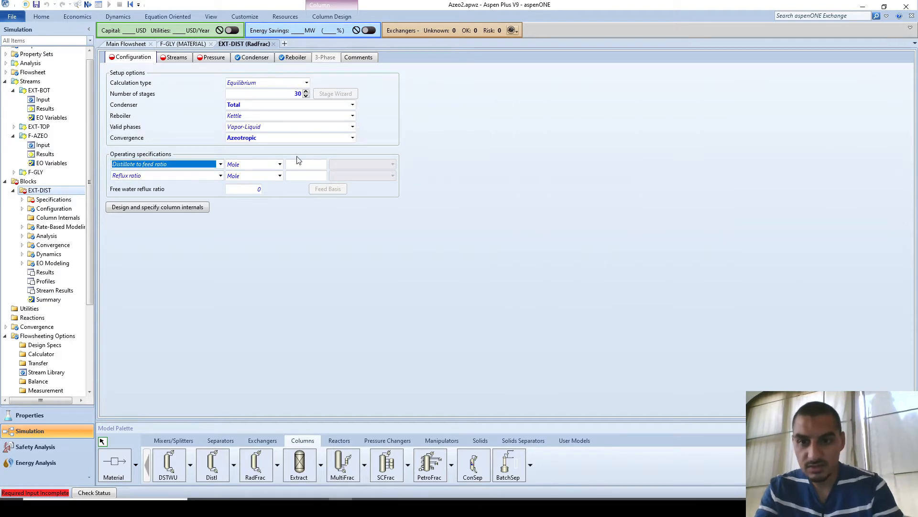
Step: Set the distillate to feed ratio to 0.708 on a Mass basis and the molar reflux ratio to 1
{"action": "left_click", "coordinate": [264, 165]}
{"action": "key", "text": "Tab"}
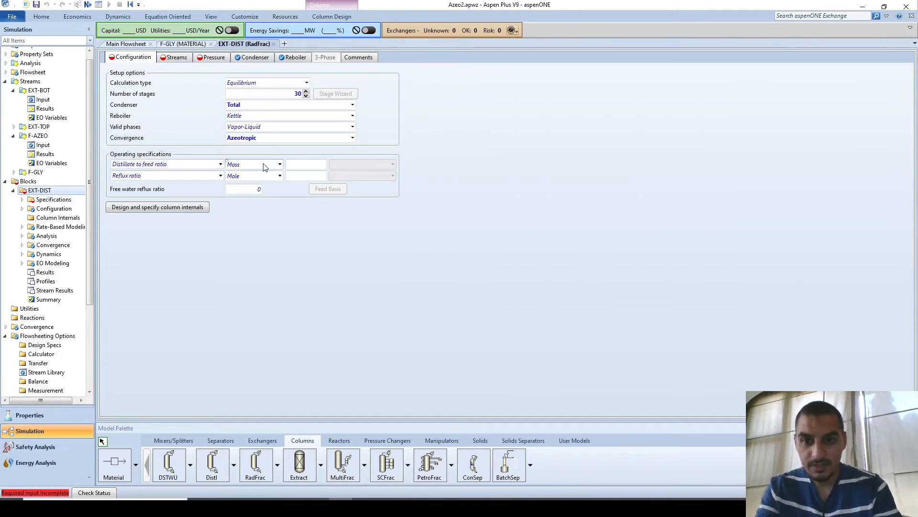
{"action": "type", "text": "0.708"}
{"action": "key", "text": "Return"}
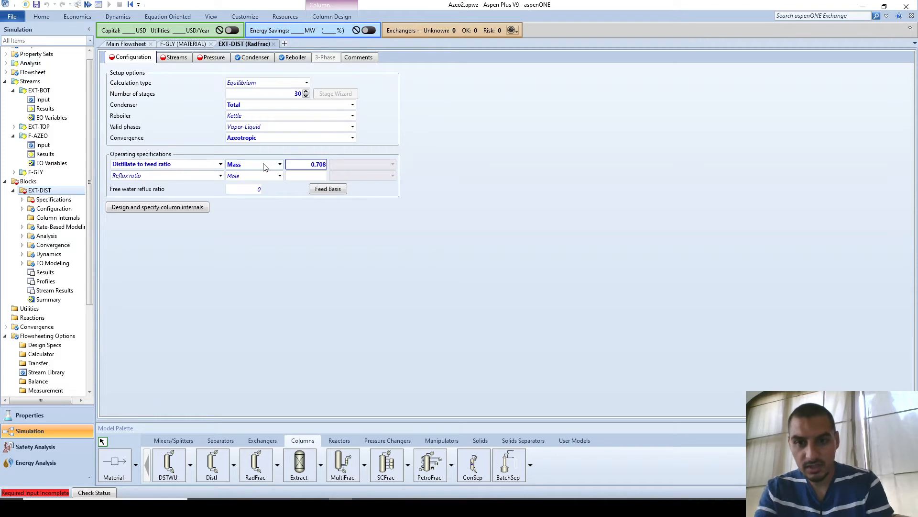
{"action": "left_click", "coordinate": [318, 176]}
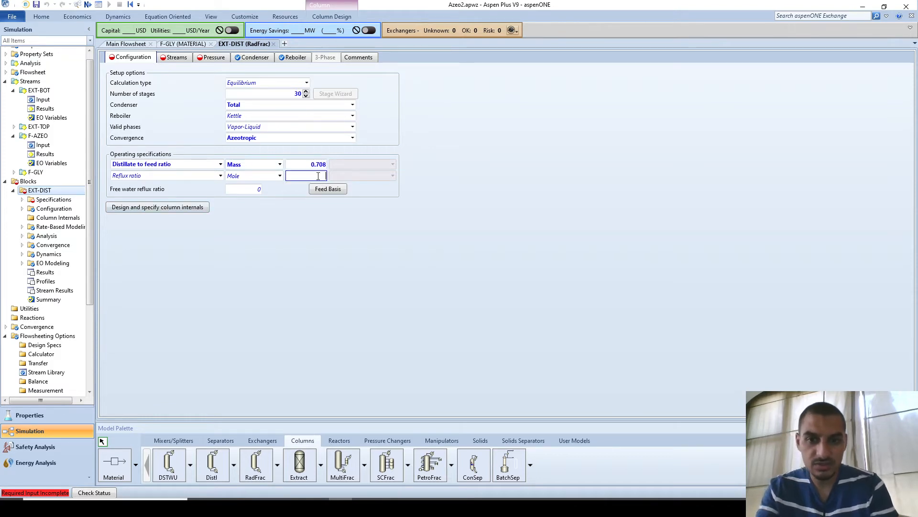
{"action": "type", "text": "1"}
{"action": "key", "text": "Return"}
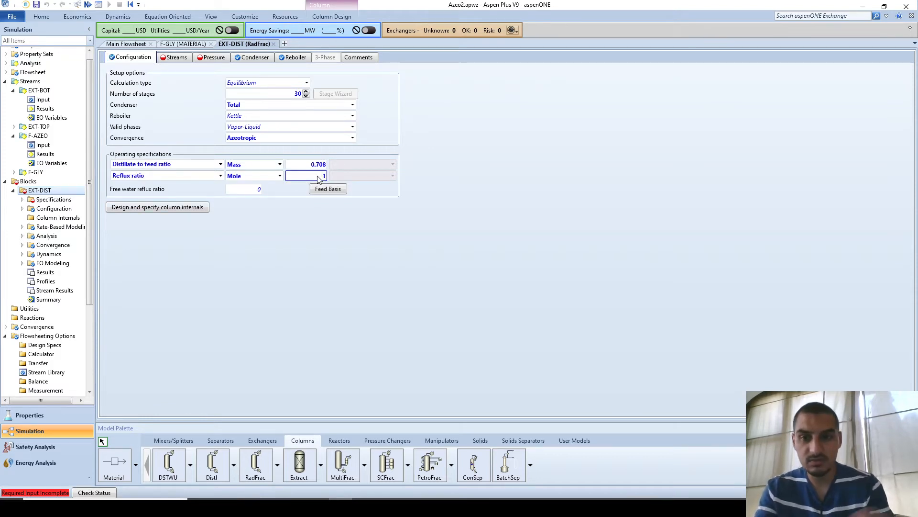
{"action": "left_click", "coordinate": [268, 228]}
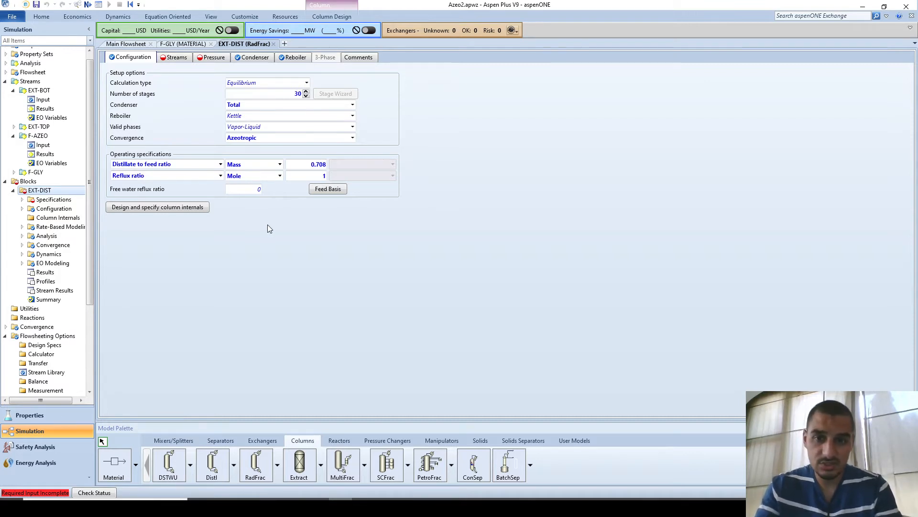
Step: Consult the column diagram on the slide and assign the column's feed stages: F-GLY to stage 3 and F-AZEO to stage 20
{"action": "left_click", "coordinate": [175, 57]}
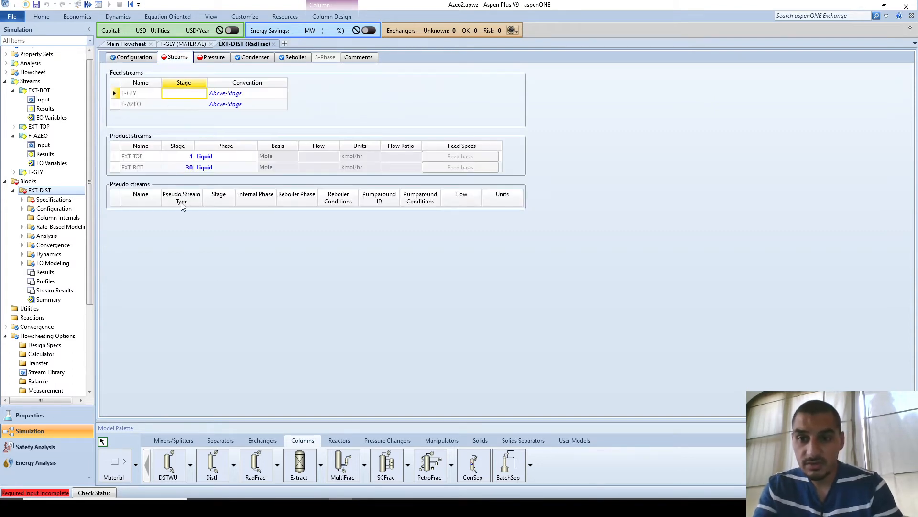
{"action": "left_click", "coordinate": [182, 94]}
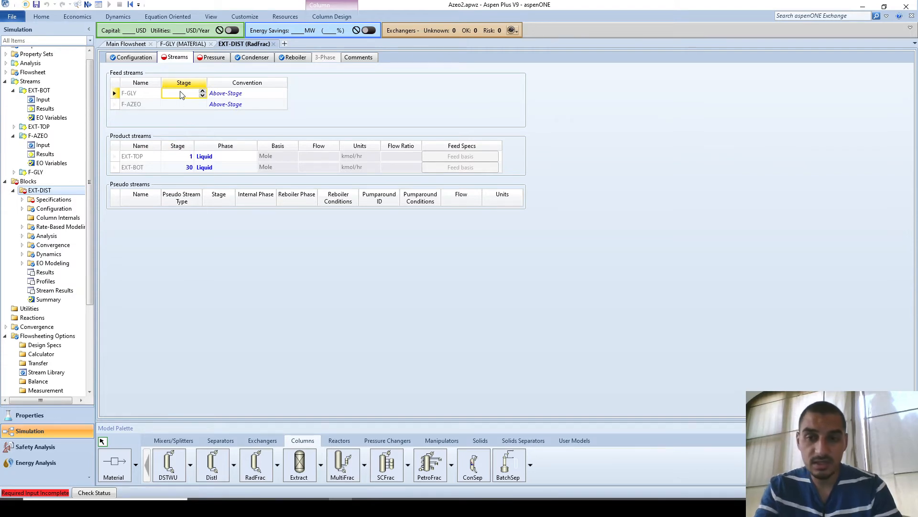
{"action": "key", "text": "alt+Tab"}
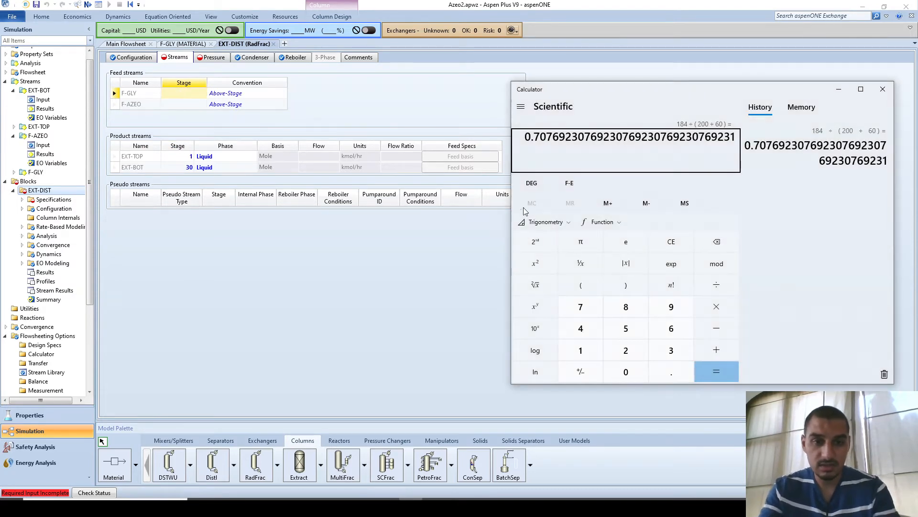
{"action": "key", "text": "alt+Tab"}
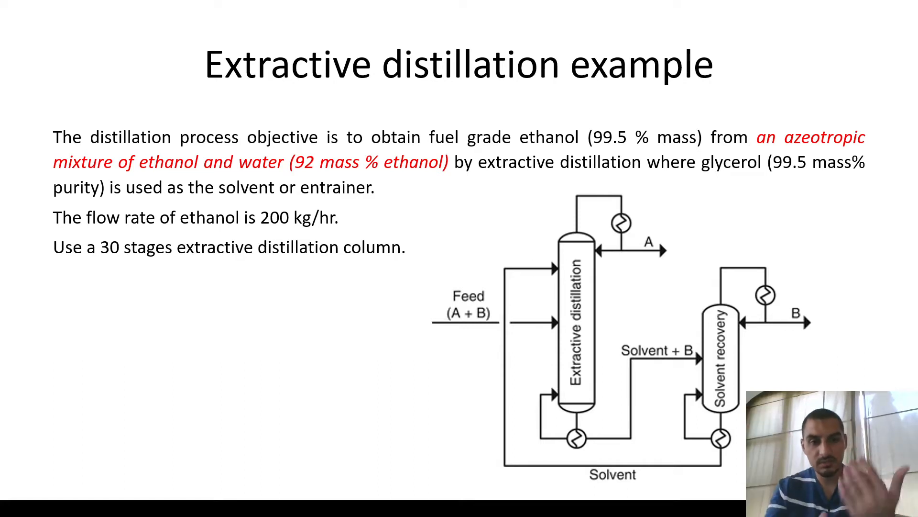
{"action": "key", "text": "alt+Tab"}
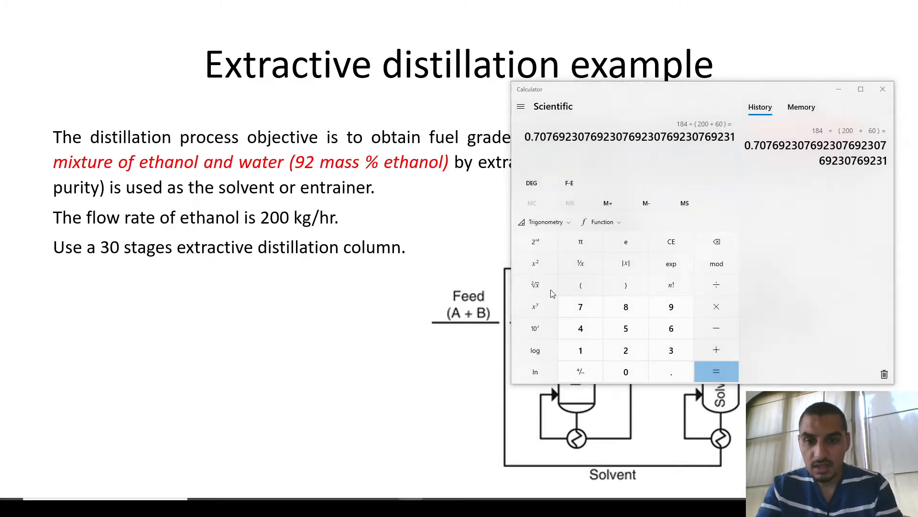
{"action": "key", "text": "alt+Tab"}
{"action": "left_click", "coordinate": [176, 96]}
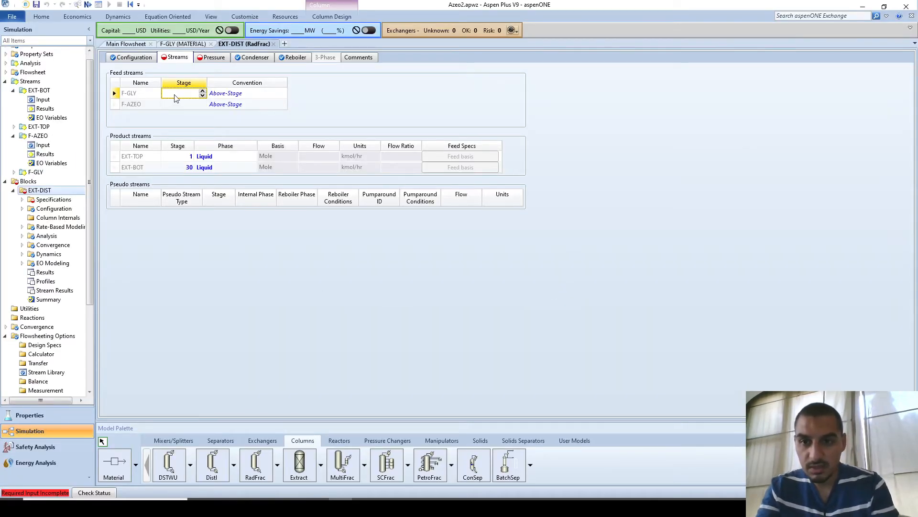
{"action": "type", "text": "3"}
{"action": "key", "text": "Return"}
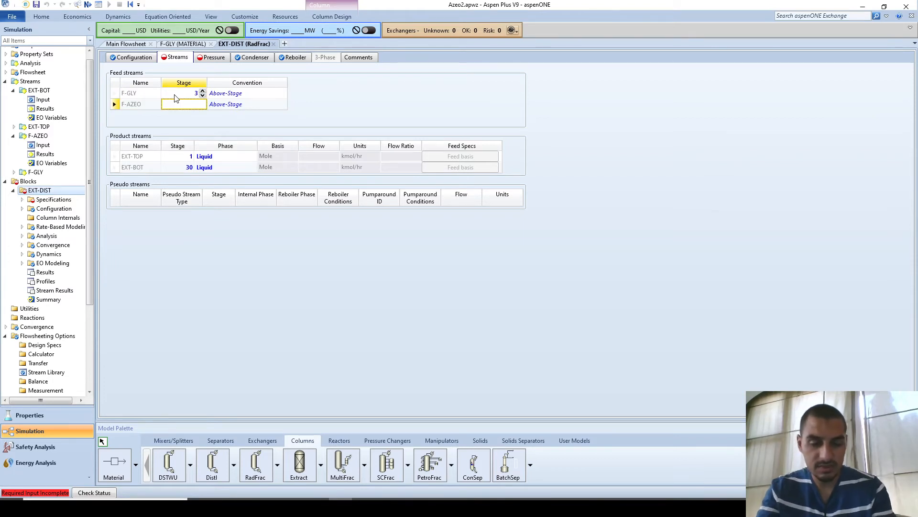
{"action": "type", "text": "20"}
{"action": "key", "text": "Return"}
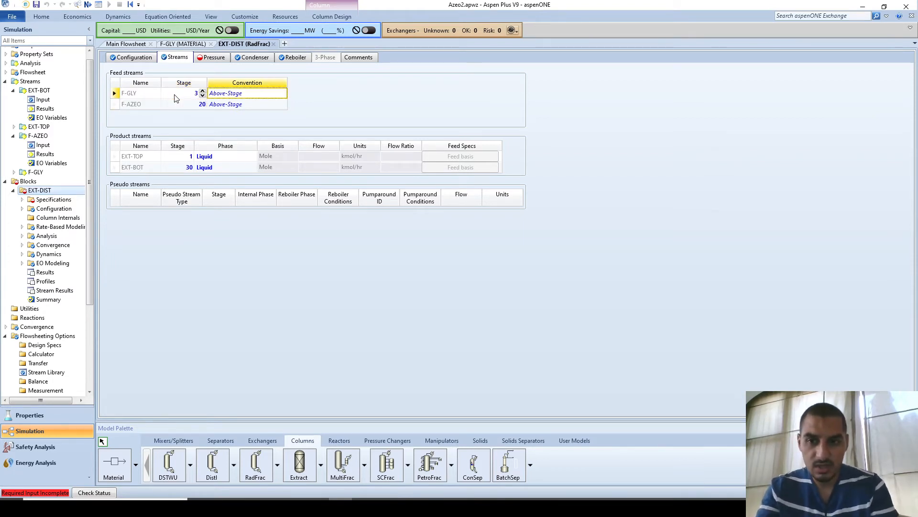
{"action": "left_click", "coordinate": [209, 130]}
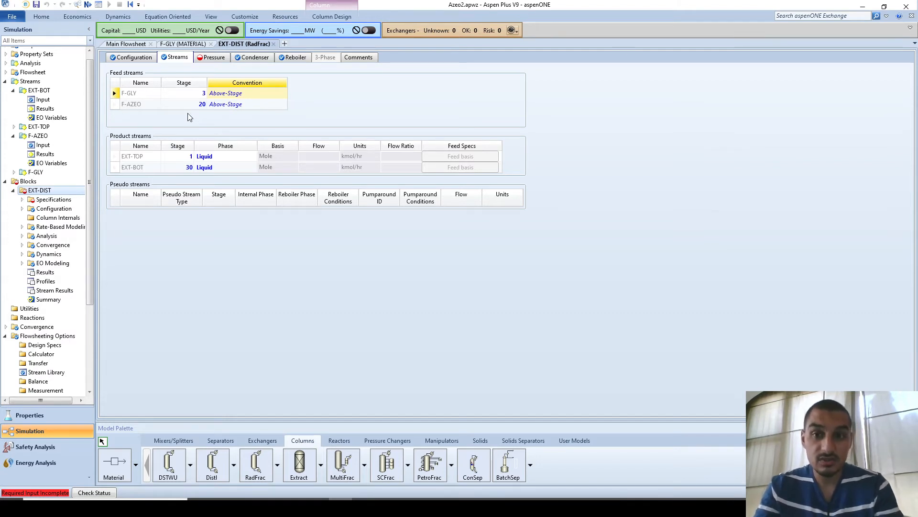
Step: Set the column's stage 1 condenser pressure to 1 bar and the column pressure drop to 0.25 bar
{"action": "left_click", "coordinate": [213, 58]}
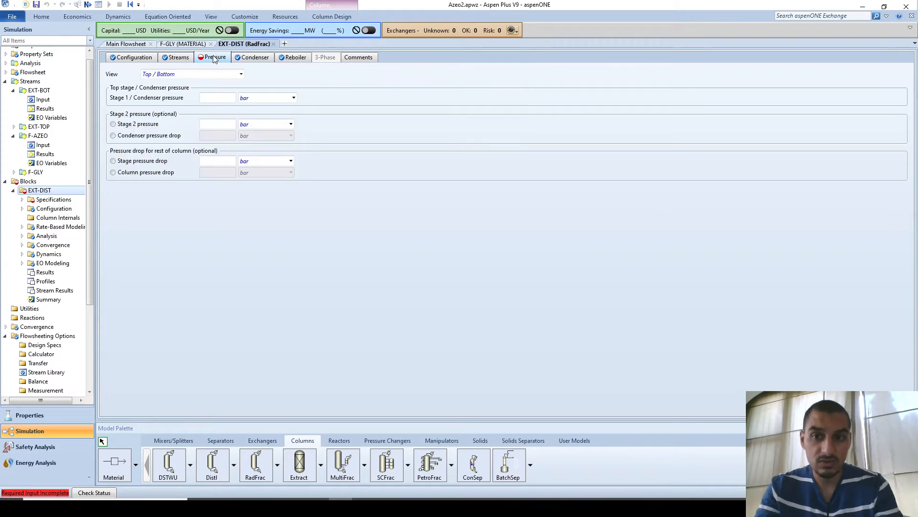
{"action": "left_click", "coordinate": [212, 99]}
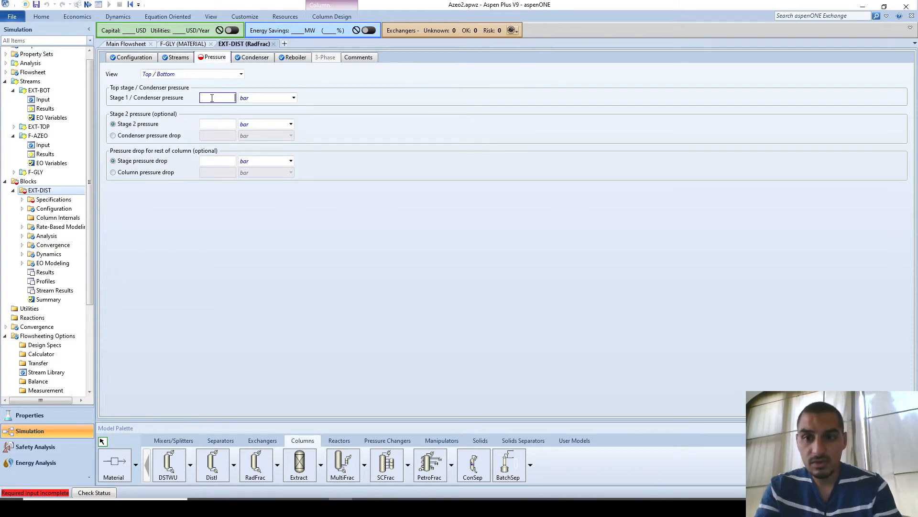
{"action": "type", "text": "1"}
{"action": "key", "text": "Return"}
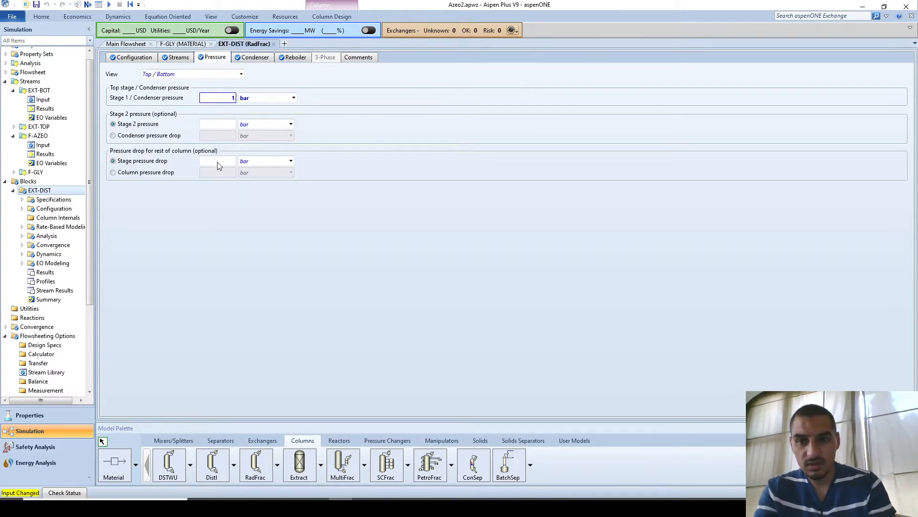
{"action": "left_click", "coordinate": [162, 176]}
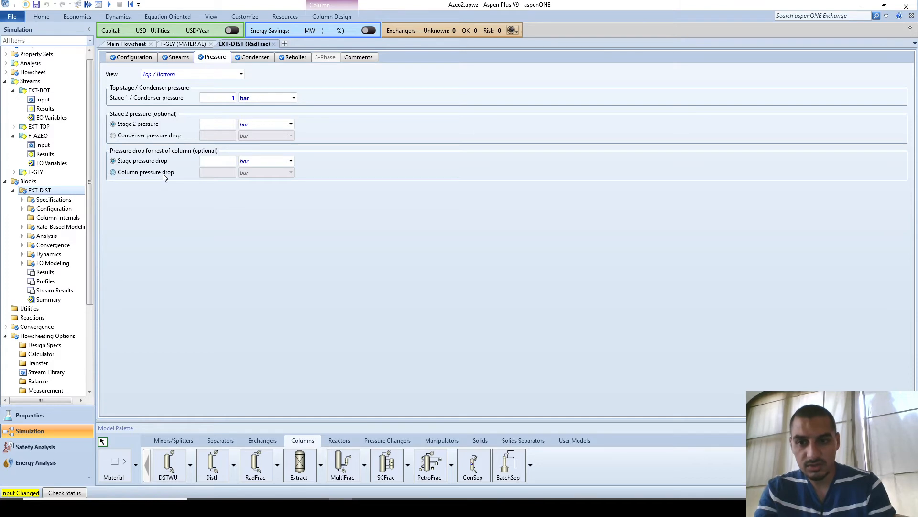
{"action": "left_click", "coordinate": [163, 175]}
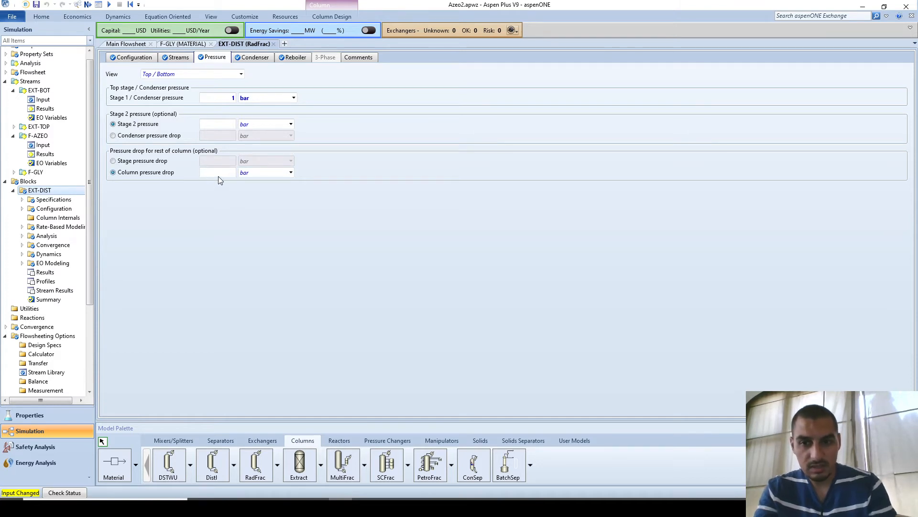
{"action": "type", "text": "0.25"}
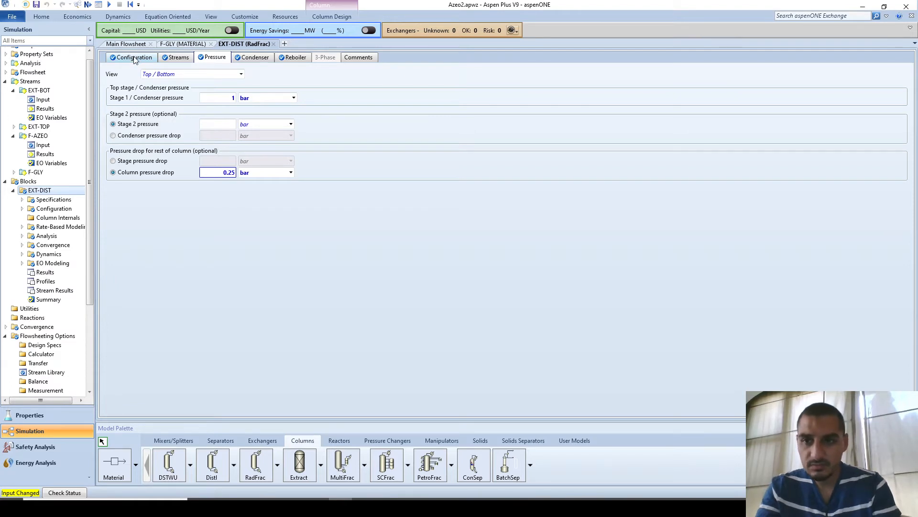
Step: Run the simulation and return to the main flowsheet
{"action": "left_click", "coordinate": [112, 4]}
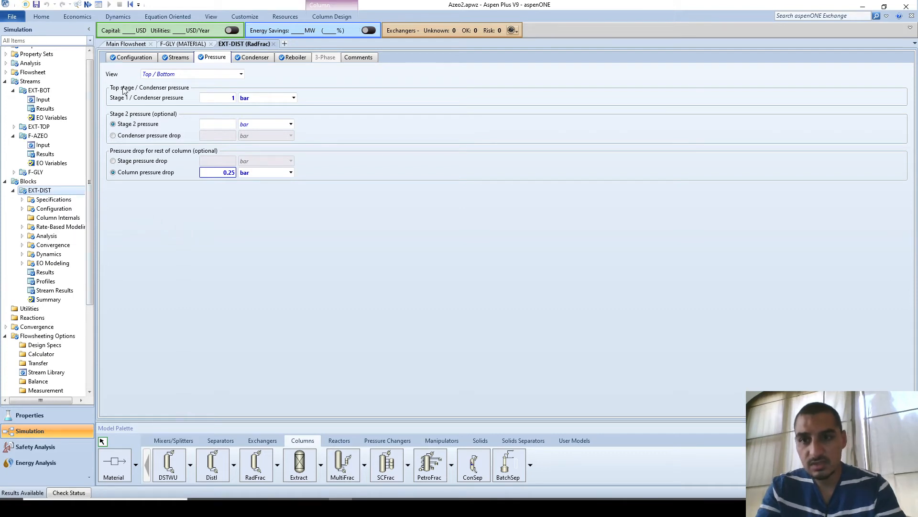
{"action": "left_click", "coordinate": [124, 44]}
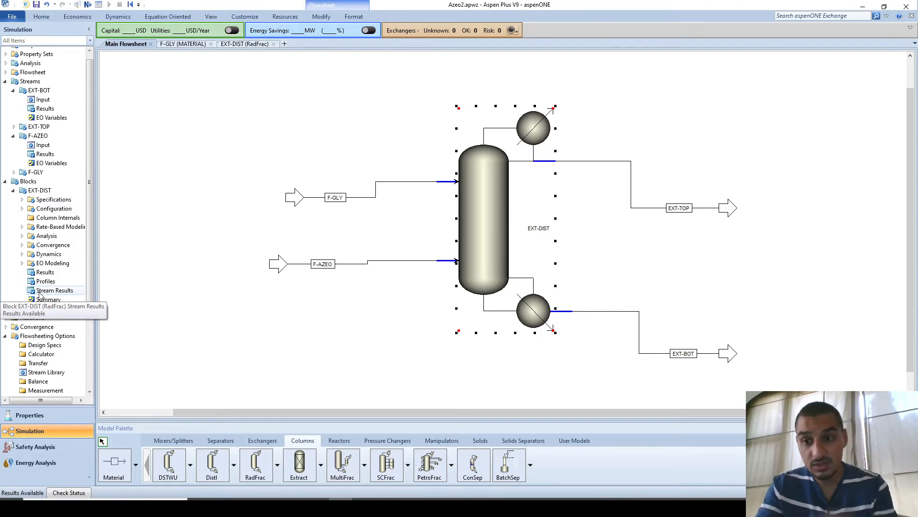
{"action": "left_click", "coordinate": [169, 232]}
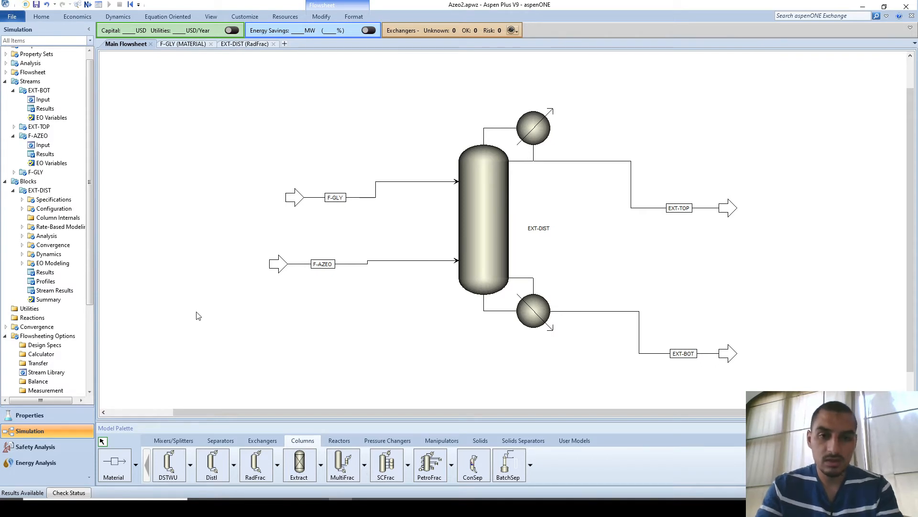
Step: Open the EXT-DIST stream results and examine the component mass fractions, especially ethanol in EXT-TOP
{"action": "double_click", "coordinate": [58, 290]}
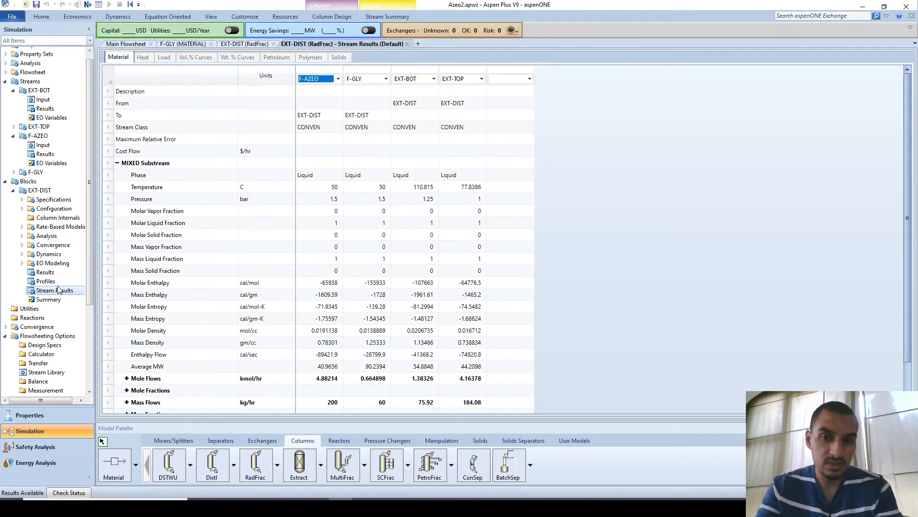
{"action": "scroll", "coordinate": [237, 254], "scroll_direction": "down", "scroll_amount": 3}
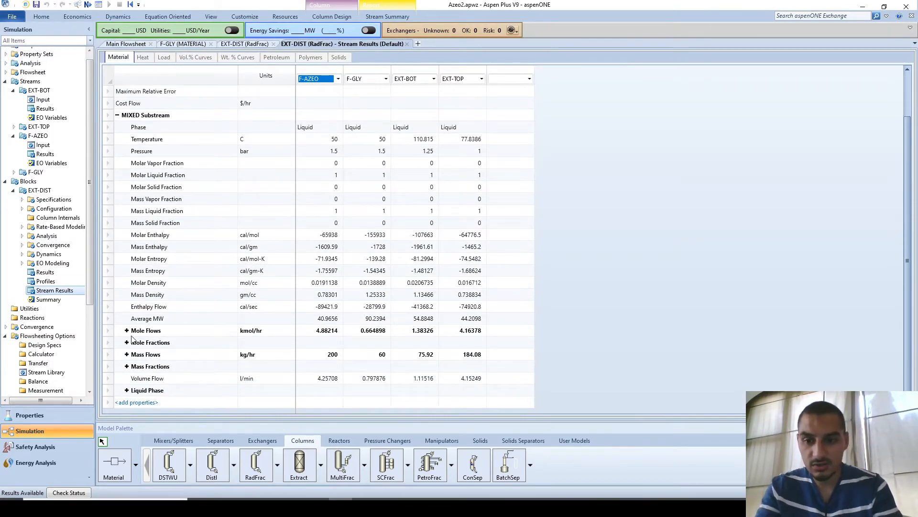
{"action": "left_click", "coordinate": [126, 366]}
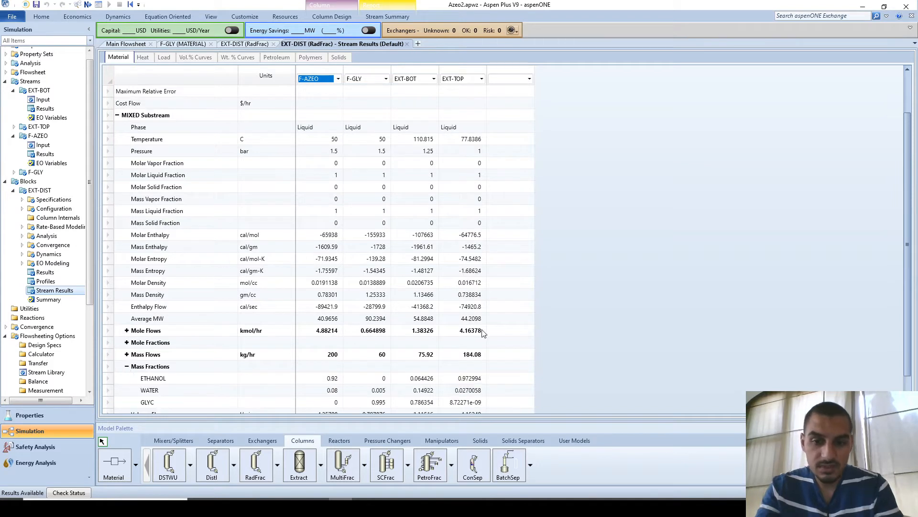
{"action": "scroll", "coordinate": [483, 334], "scroll_direction": "down", "scroll_amount": 1}
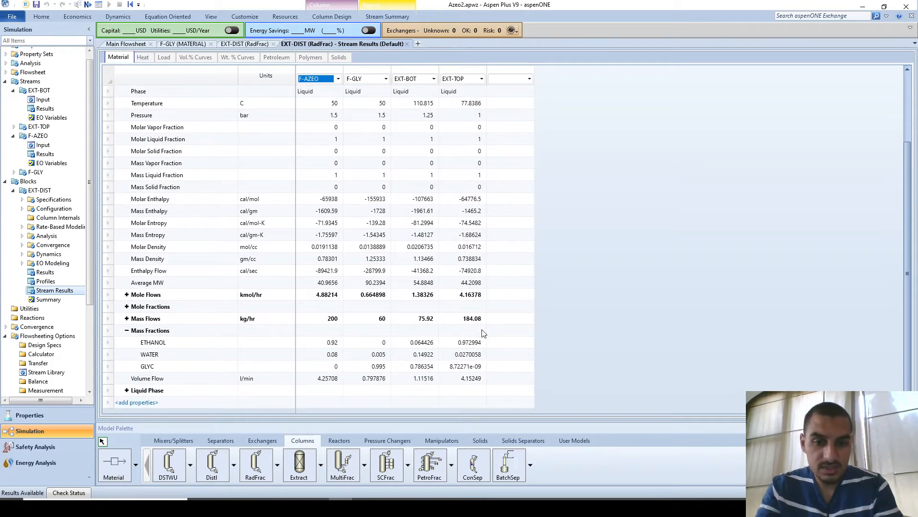
{"action": "left_click", "coordinate": [459, 72]}
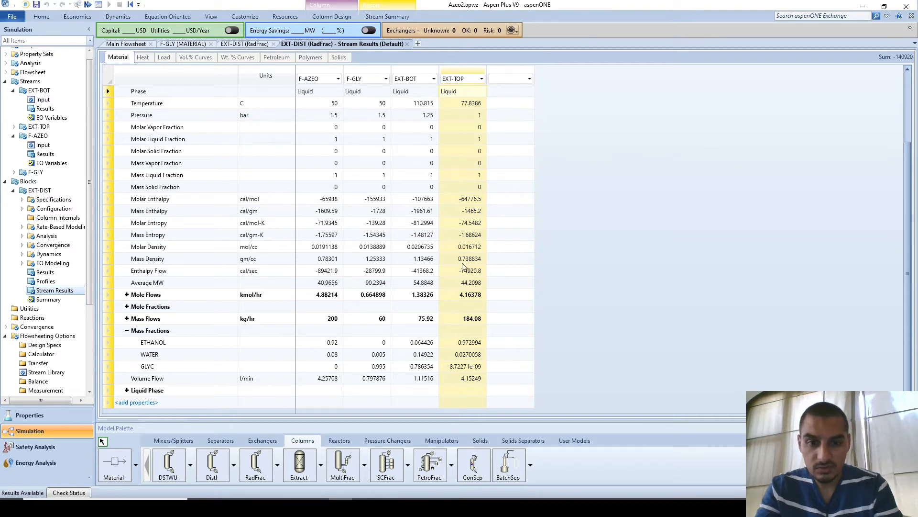
{"action": "left_click", "coordinate": [469, 344]}
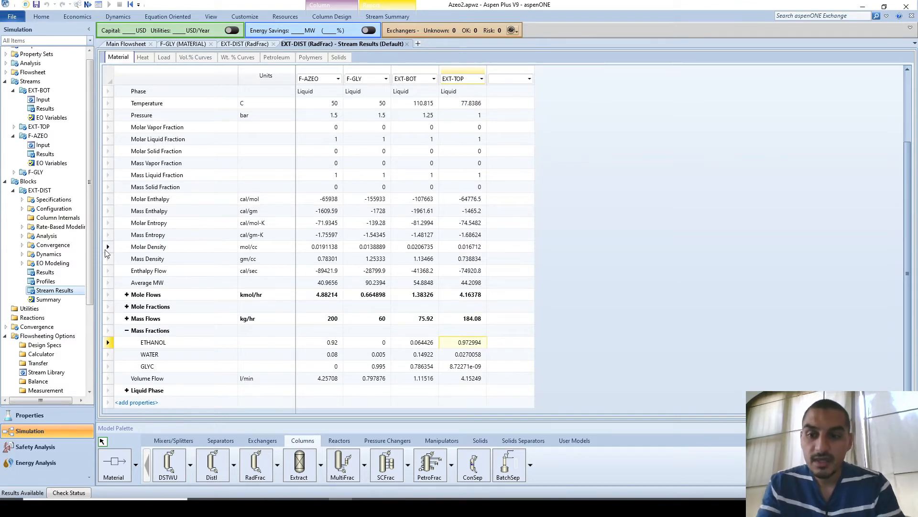
Step: Open the column's composition profiles and plot the liquid mole fractions of all components against stage
{"action": "left_click", "coordinate": [418, 44]}
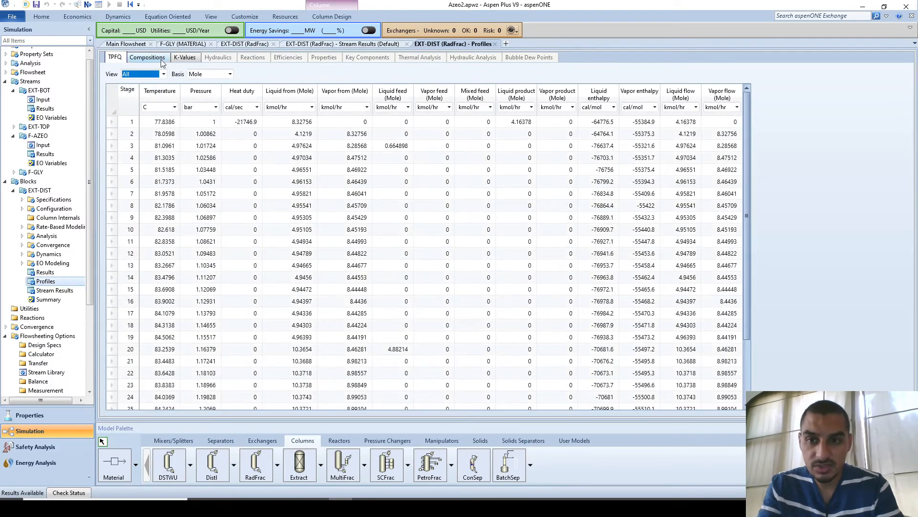
{"action": "left_click", "coordinate": [161, 59]}
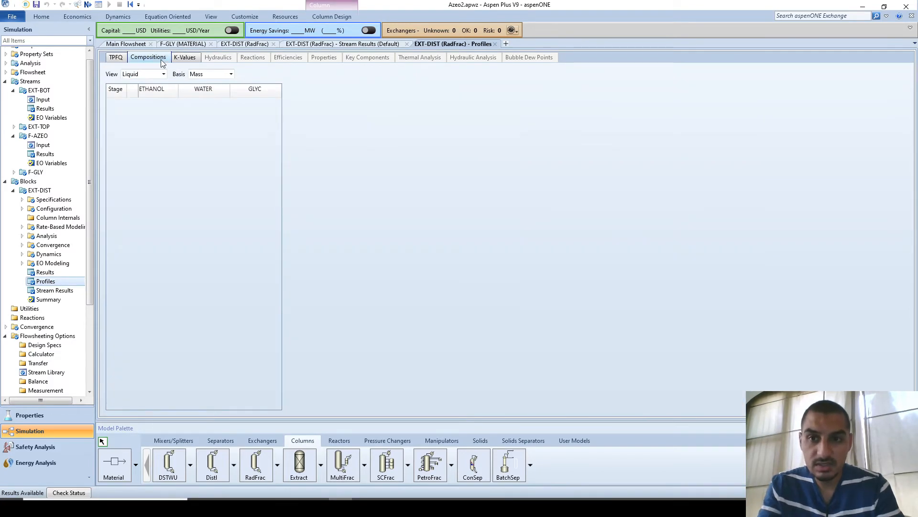
{"action": "double_click", "coordinate": [342, 18]}
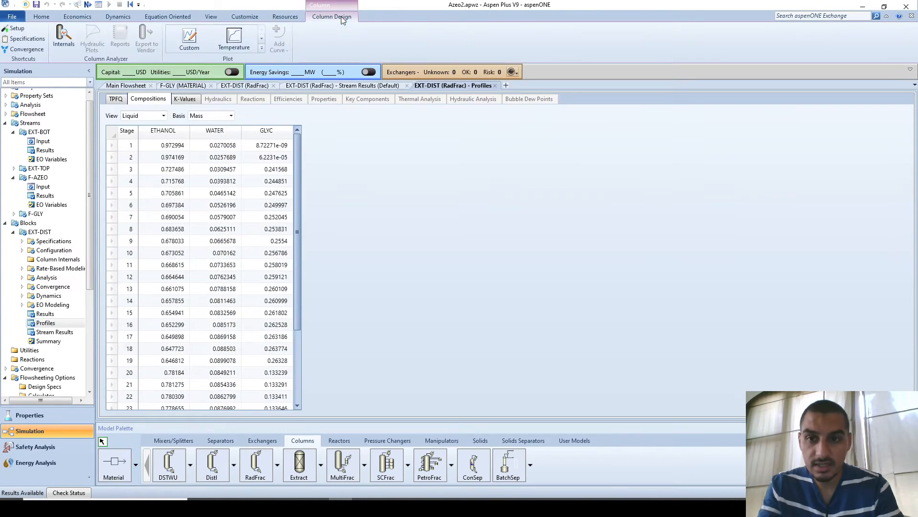
{"action": "left_click", "coordinate": [262, 38]}
{"action": "left_click", "coordinate": [235, 41]}
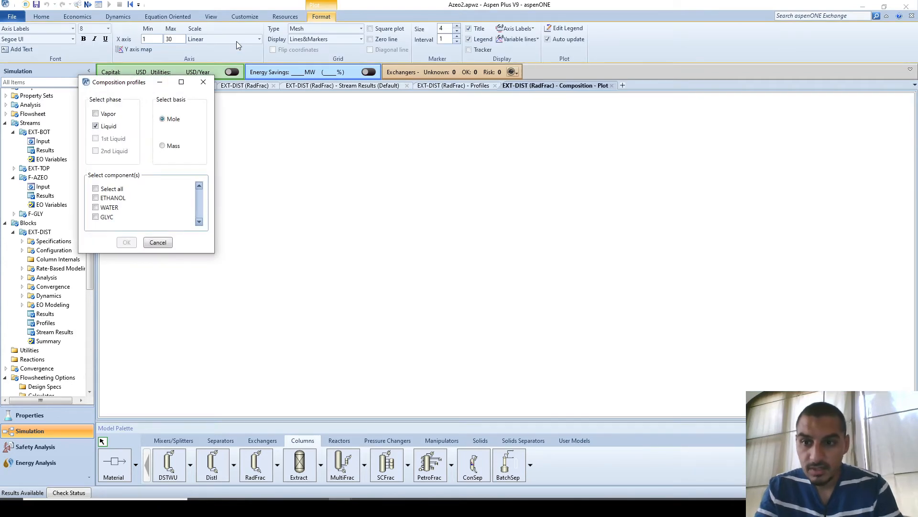
{"action": "left_click", "coordinate": [96, 189]}
{"action": "left_click", "coordinate": [127, 242]}
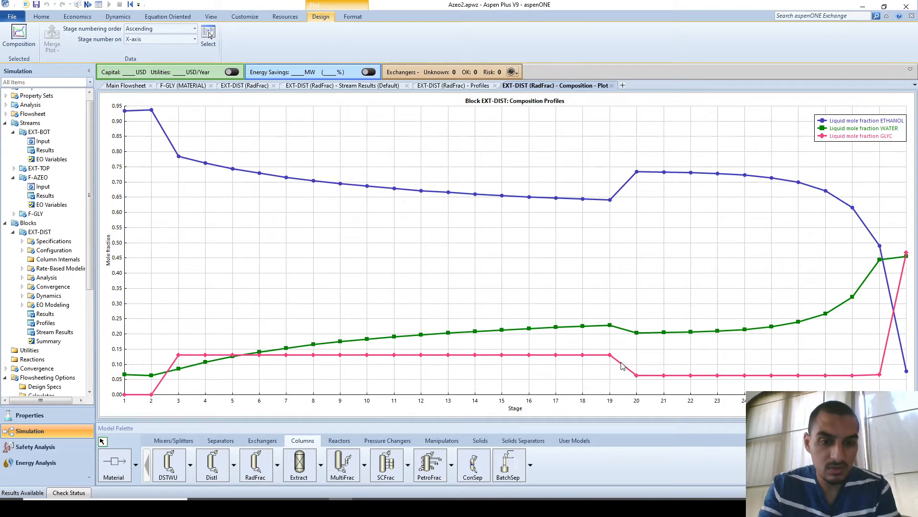
{"action": "mouse_move", "coordinate": [612, 329]}
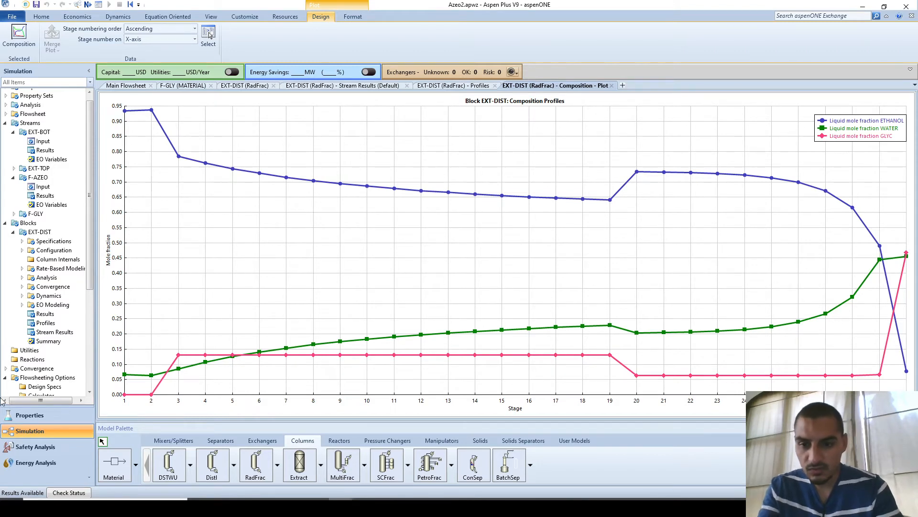
Step: Reopen the EXT-DIST block from the flowsheet and review its configuration and operating specifications
{"action": "left_click", "coordinate": [121, 86]}
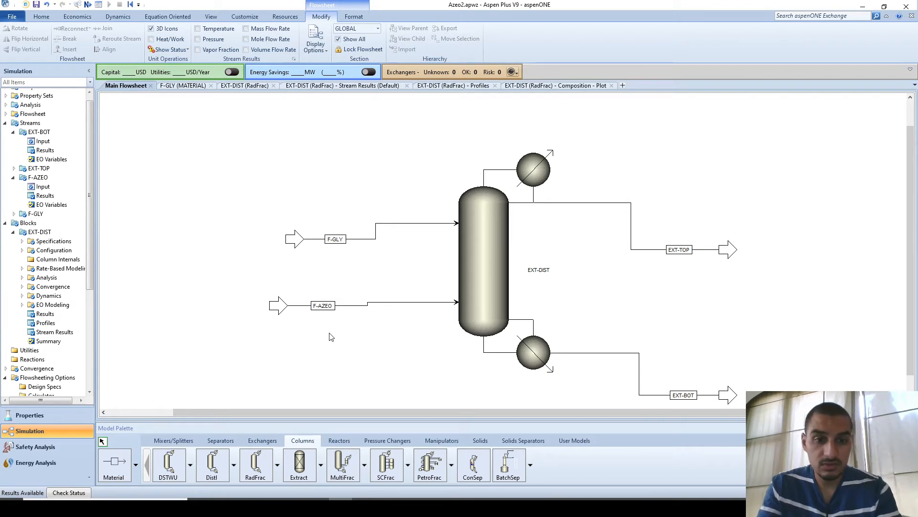
{"action": "double_click", "coordinate": [501, 259]}
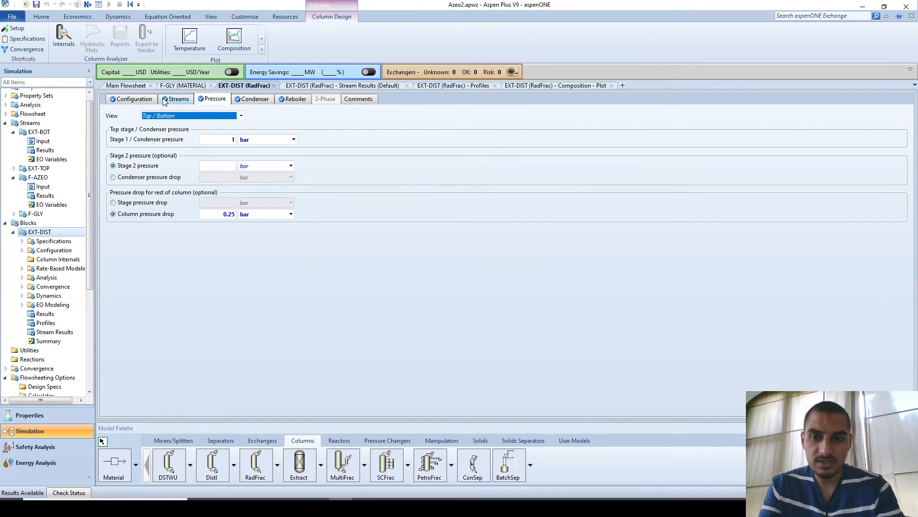
{"action": "left_click", "coordinate": [143, 99]}
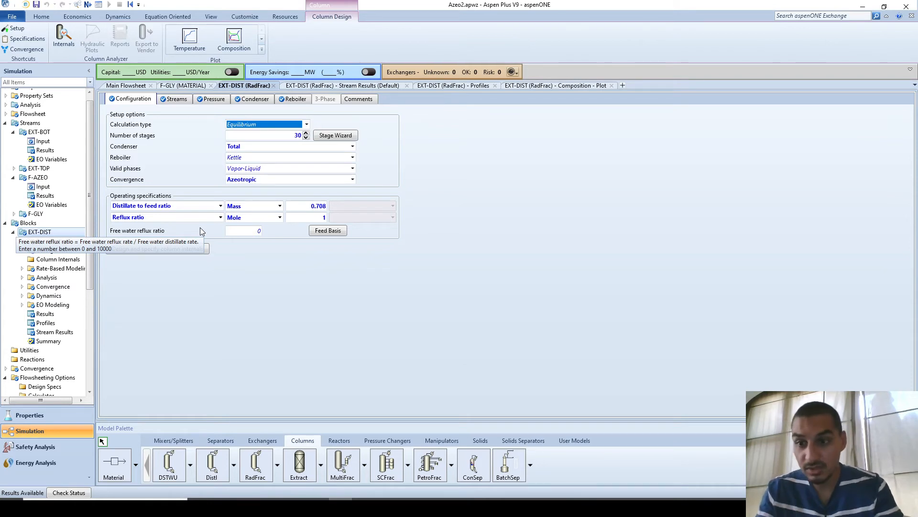
{"action": "left_click", "coordinate": [197, 249]}
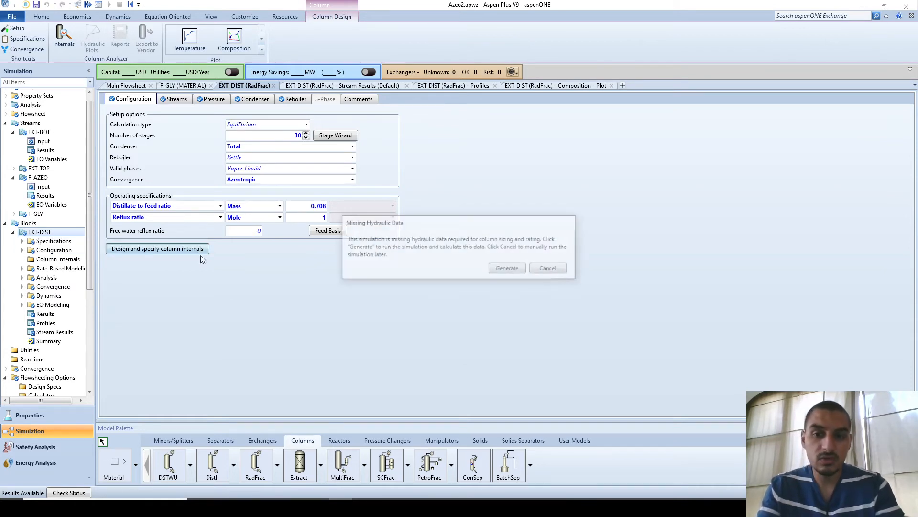
{"action": "left_click", "coordinate": [550, 269]}
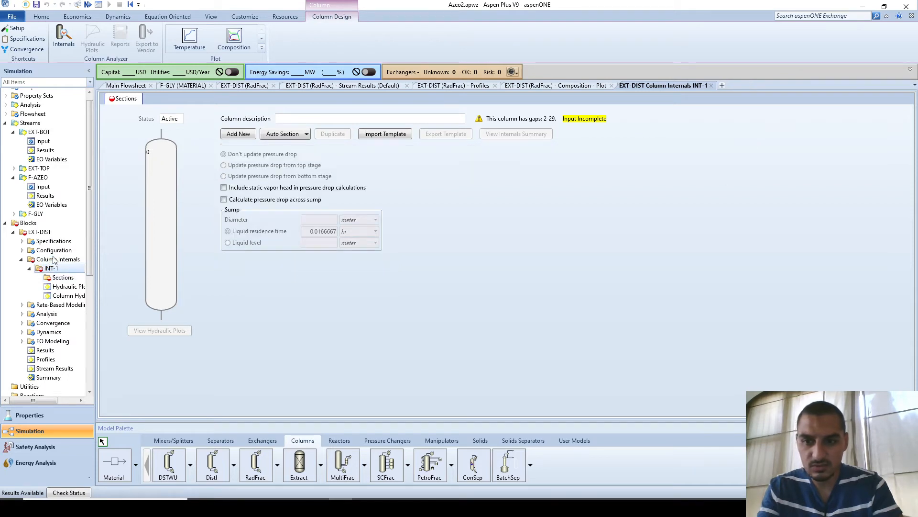
{"action": "left_click", "coordinate": [70, 259]}
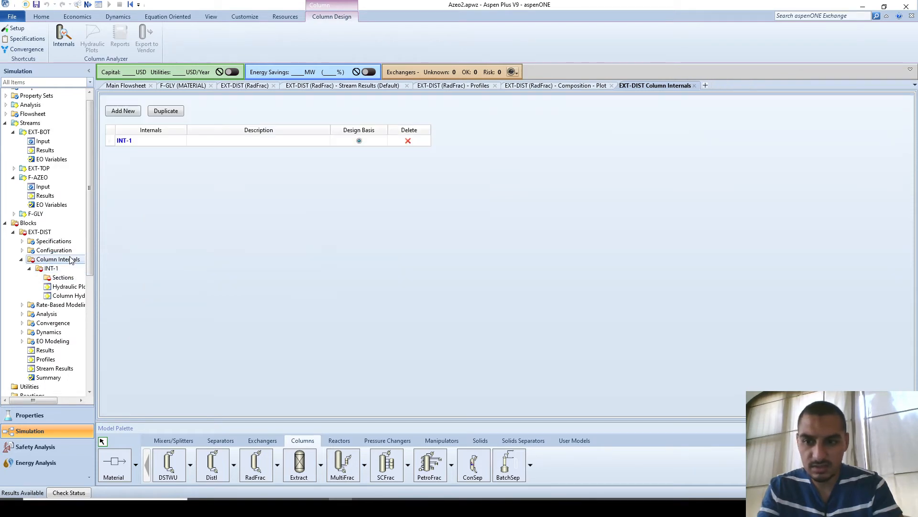
{"action": "left_click", "coordinate": [407, 140]}
{"action": "key", "text": "Return"}
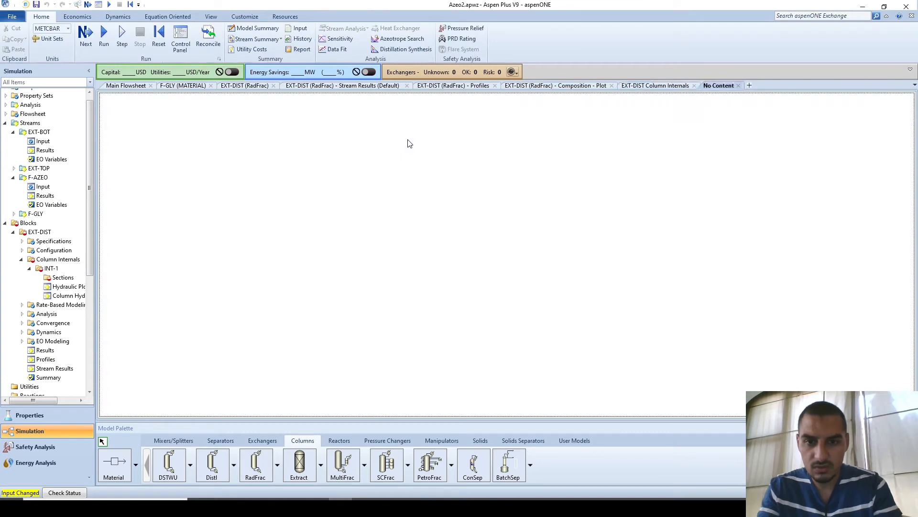
Step: Check the EXT-DIST specifications and set the total mass flow rate of the F-GLY feed to 90 kg/hr
{"action": "left_click", "coordinate": [49, 242]}
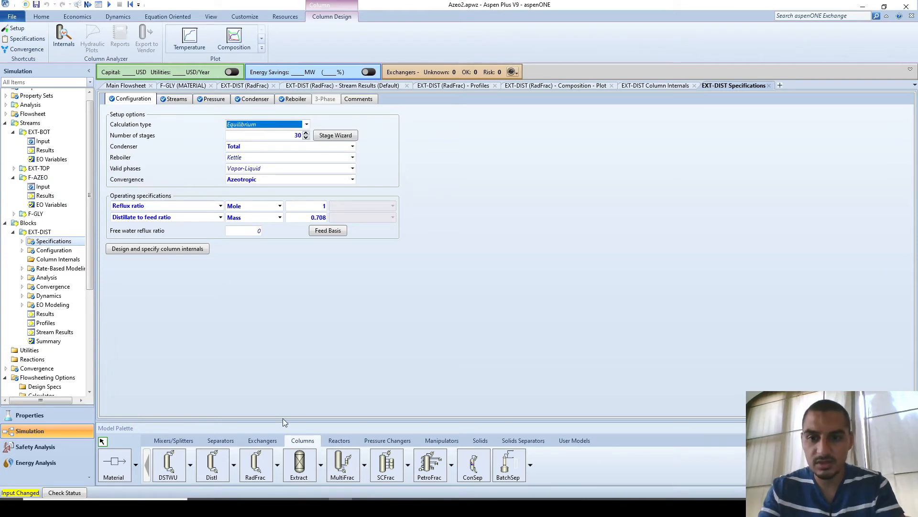
{"action": "left_click", "coordinate": [250, 288]}
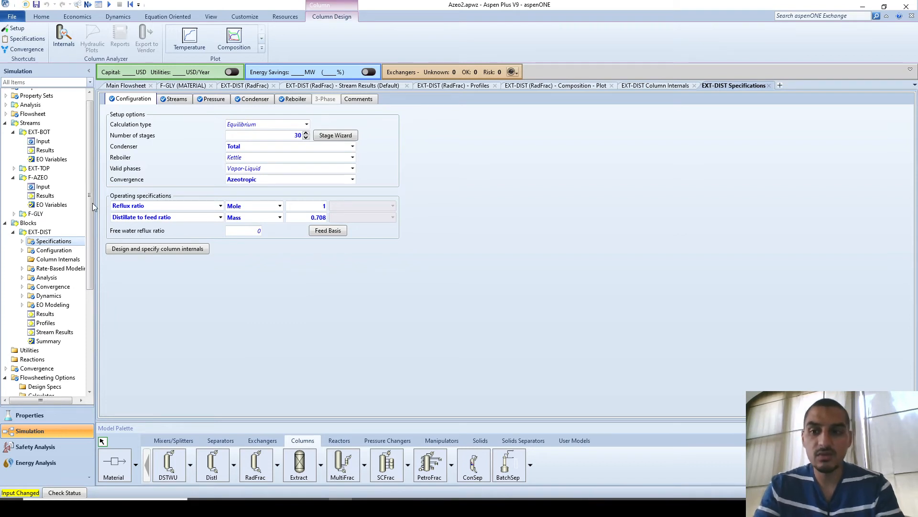
{"action": "left_click", "coordinate": [14, 214]}
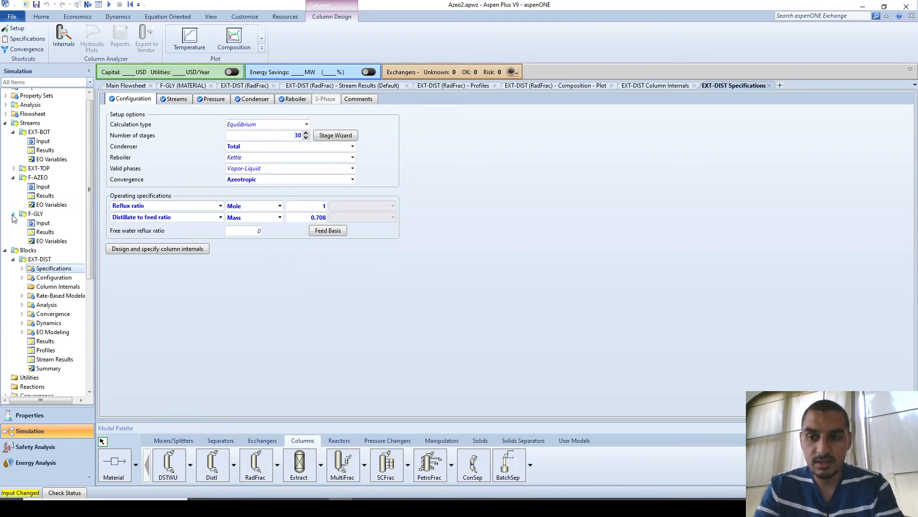
{"action": "left_click", "coordinate": [38, 222]}
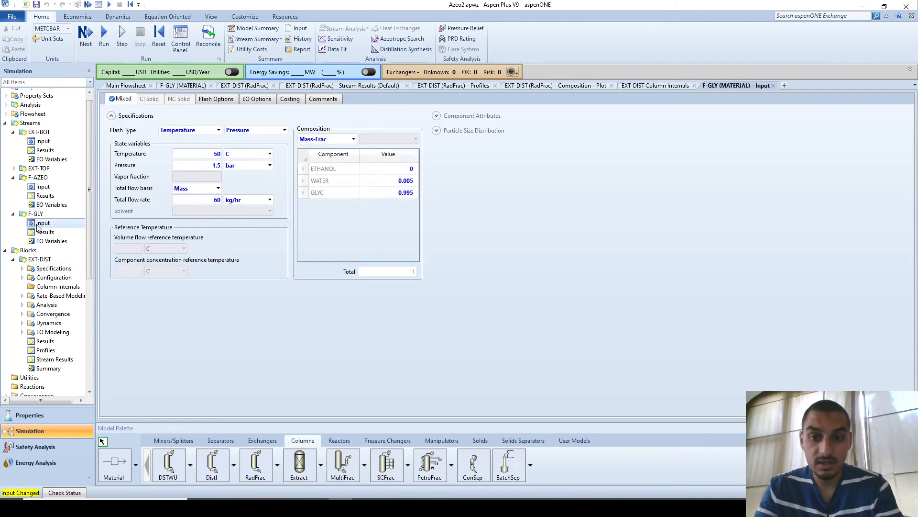
{"action": "left_click", "coordinate": [195, 201]}
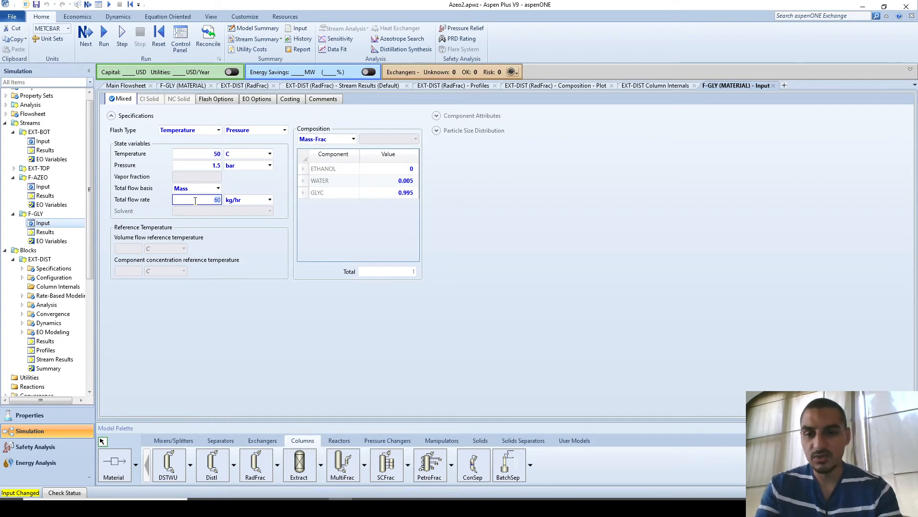
{"action": "type", "text": "80"}
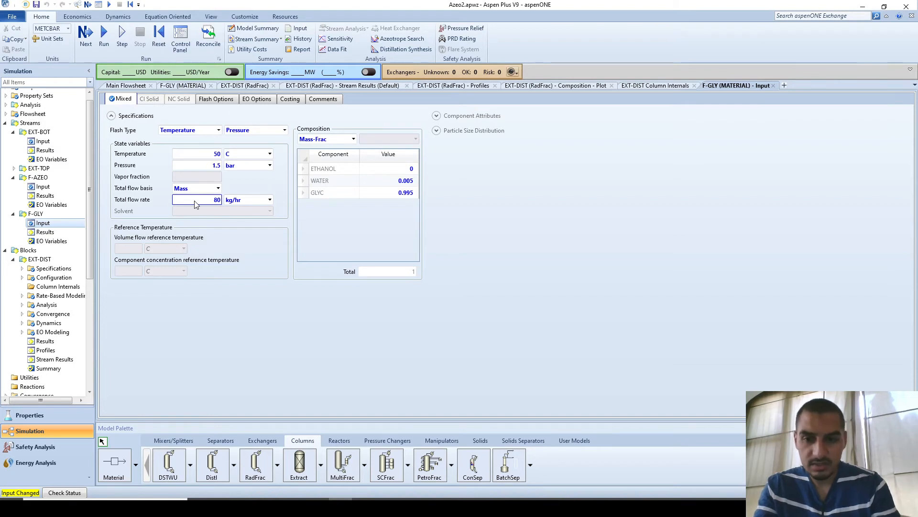
{"action": "key", "text": "BackSpace"}
{"action": "type", "text": "90"}
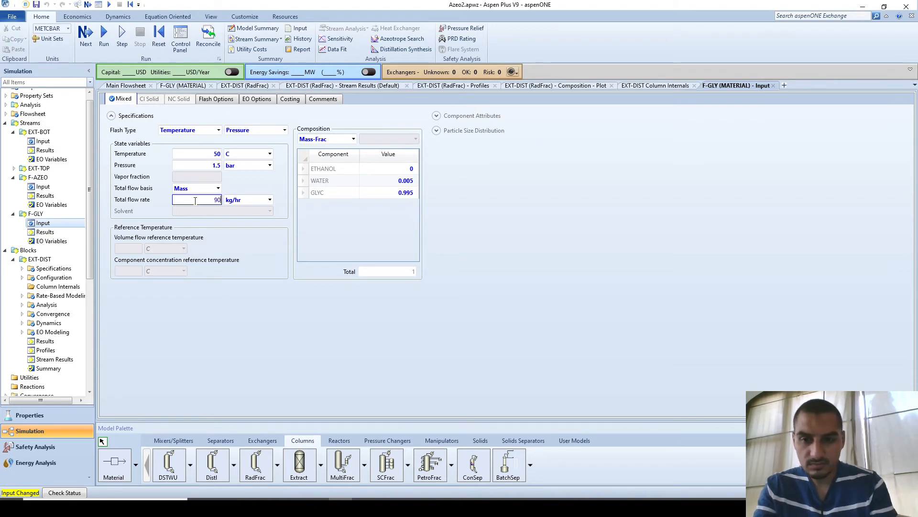
Step: Run the simulation with the changed glycerol feed and read the error messages for the EXT-DIST block
{"action": "left_click", "coordinate": [314, 361]}
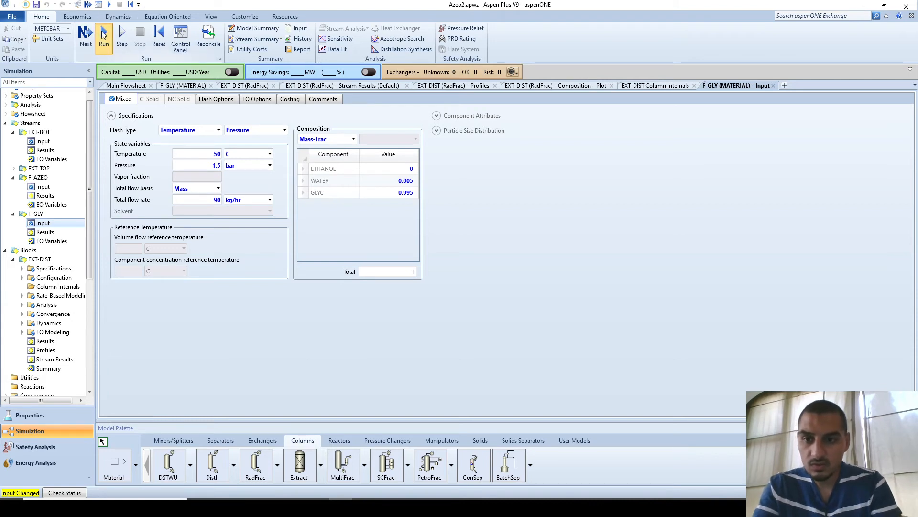
{"action": "left_click", "coordinate": [104, 34]}
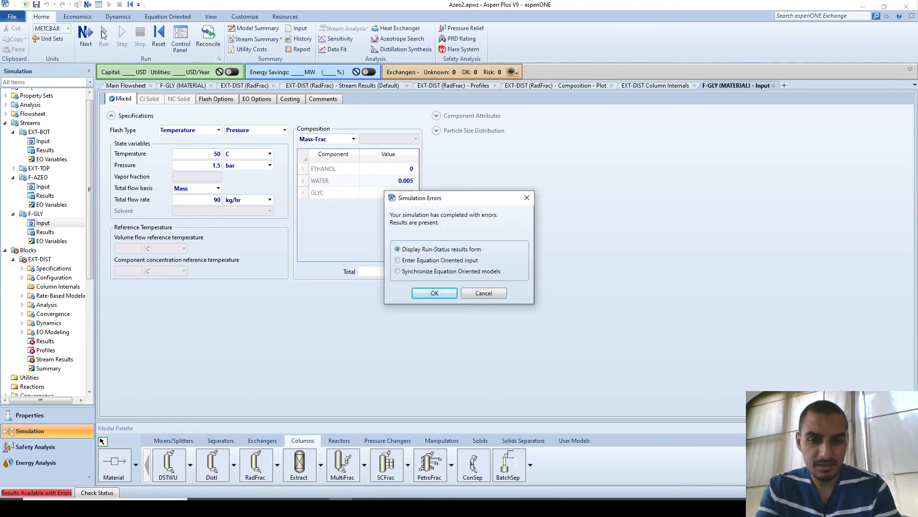
{"action": "key", "text": "Return"}
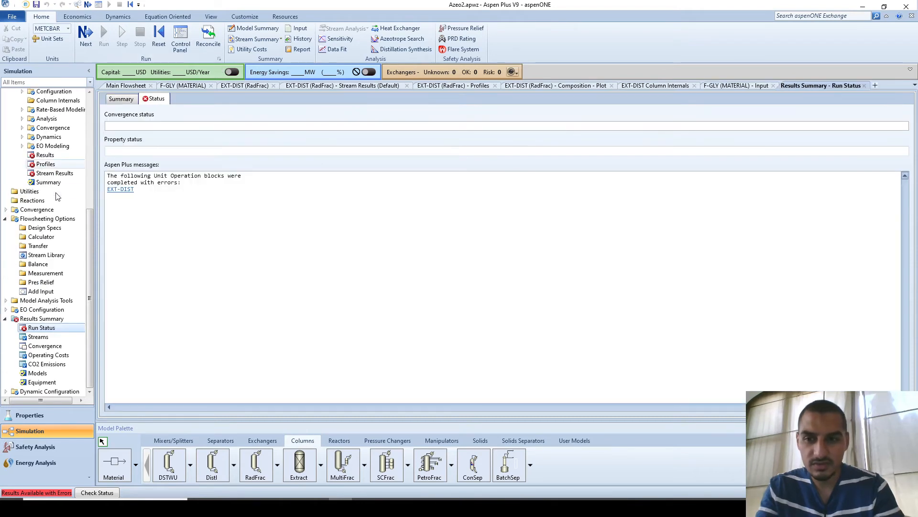
{"action": "left_click", "coordinate": [122, 189]}
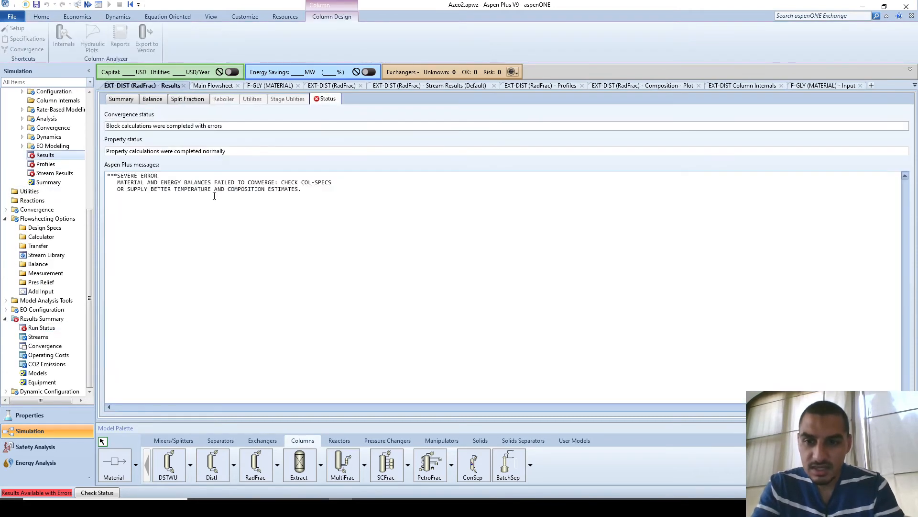
{"action": "left_click_drag", "start_coordinate": [117, 182], "coordinate": [303, 190]}
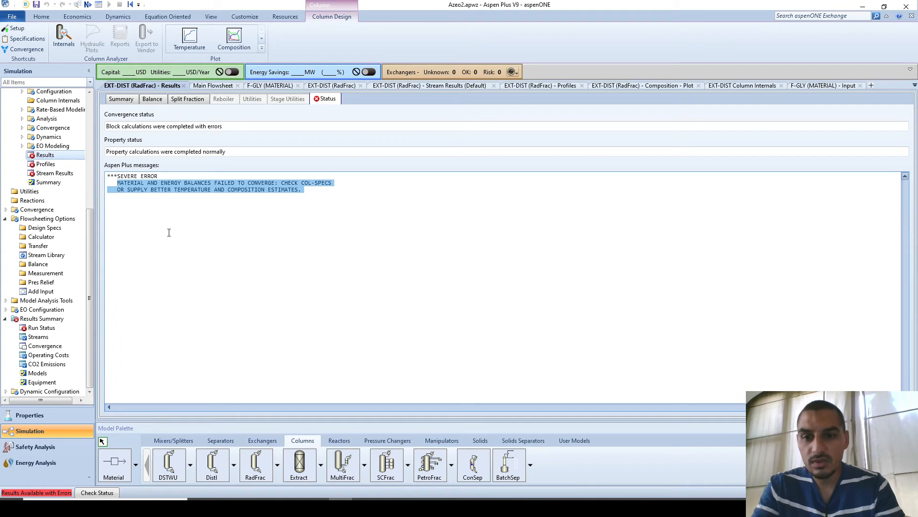
Step: Open the EXT-DIST configuration and compare its distillate to feed ratio with the earlier calculation in Calculator
{"action": "scroll", "coordinate": [54, 193], "scroll_direction": "up", "scroll_amount": 4}
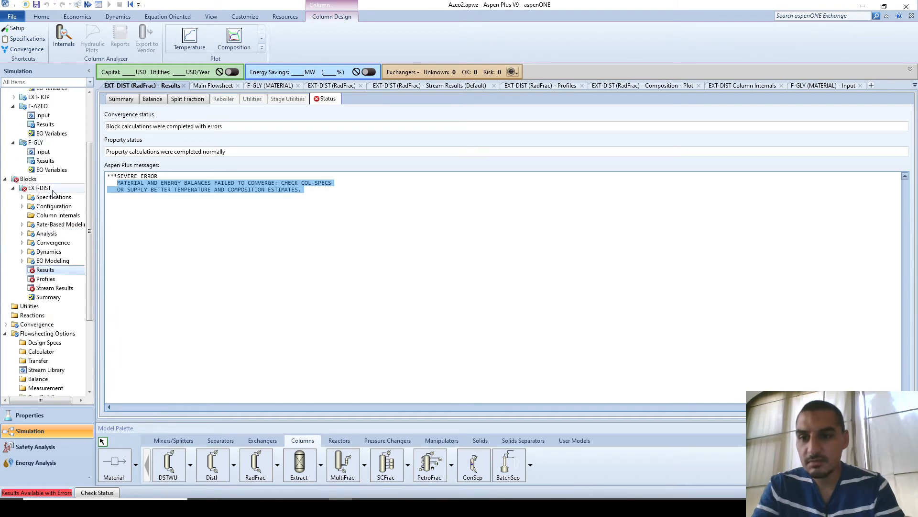
{"action": "scroll", "coordinate": [53, 193], "scroll_direction": "down", "scroll_amount": 1}
{"action": "left_click", "coordinate": [48, 142]}
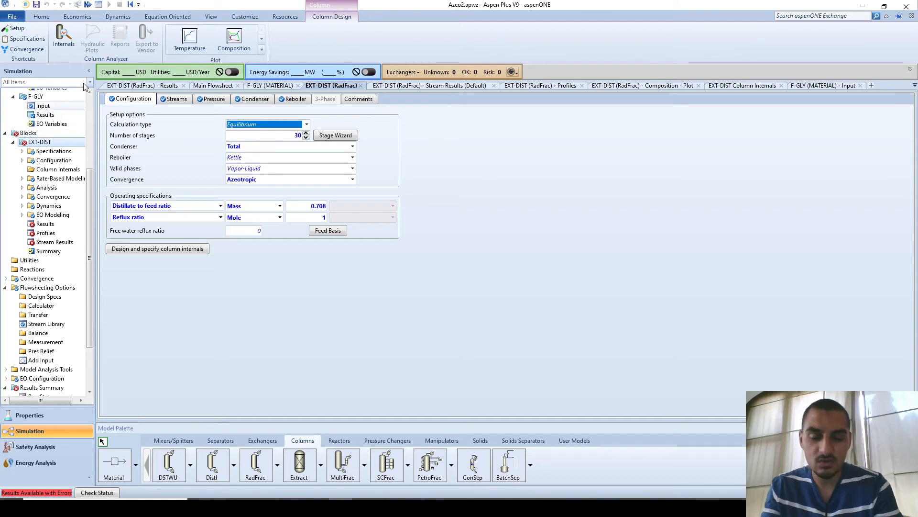
{"action": "left_click", "coordinate": [308, 208]}
{"action": "key", "text": "alt+Tab"}
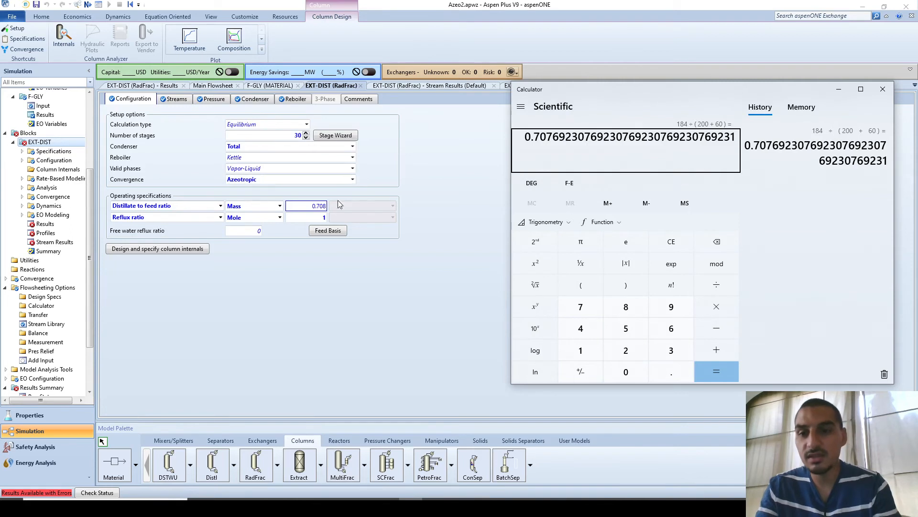
{"action": "left_click", "coordinate": [394, 41]}
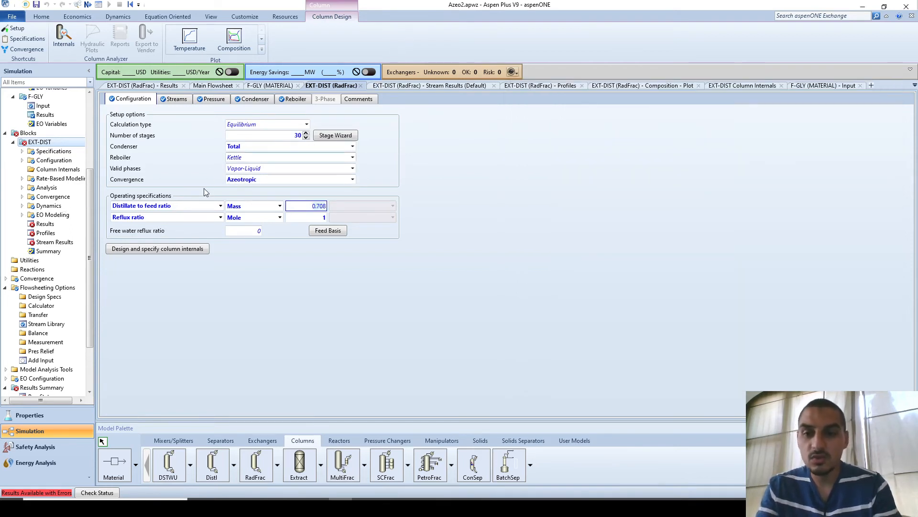
{"action": "left_click", "coordinate": [221, 206]}
{"action": "left_click", "coordinate": [221, 206]}
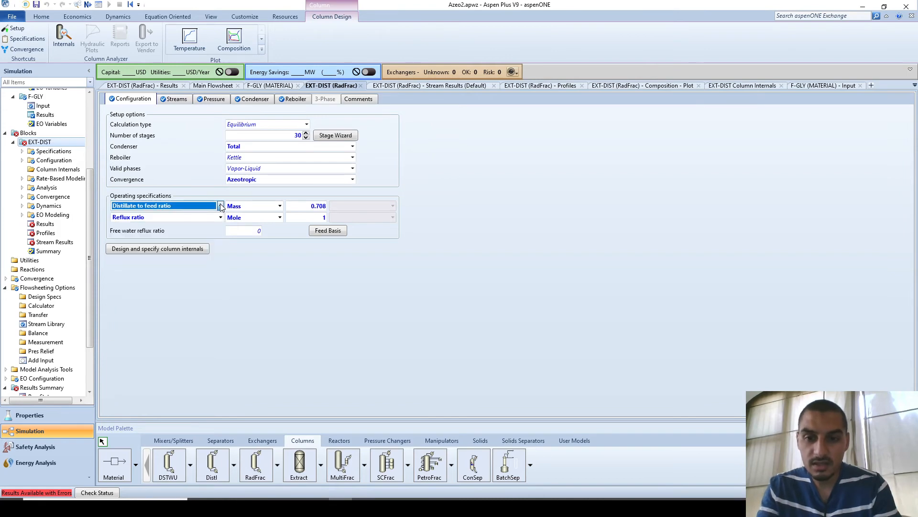
{"action": "key", "text": "alt+Tab"}
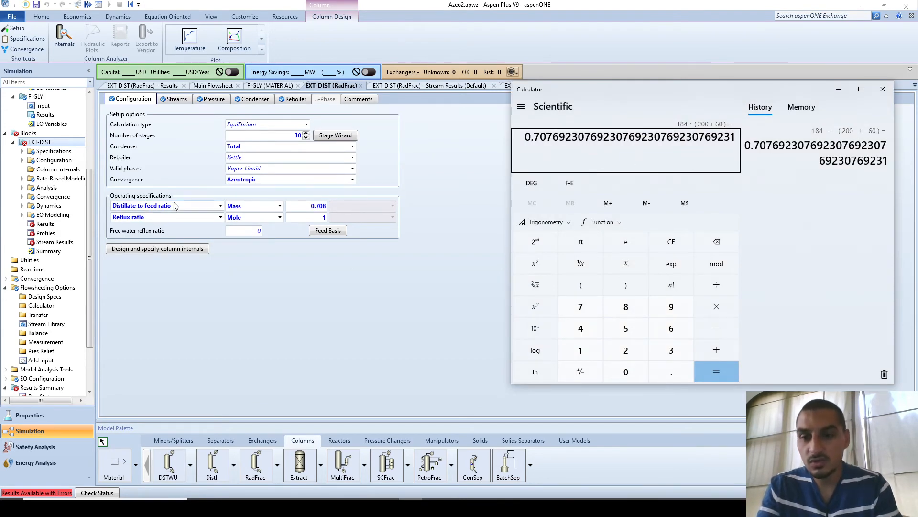
Step: Replace the distillate to feed ratio specification of EXT-DIST with a mass-based distillate rate of 184 kg/hr
{"action": "left_click", "coordinate": [221, 206]}
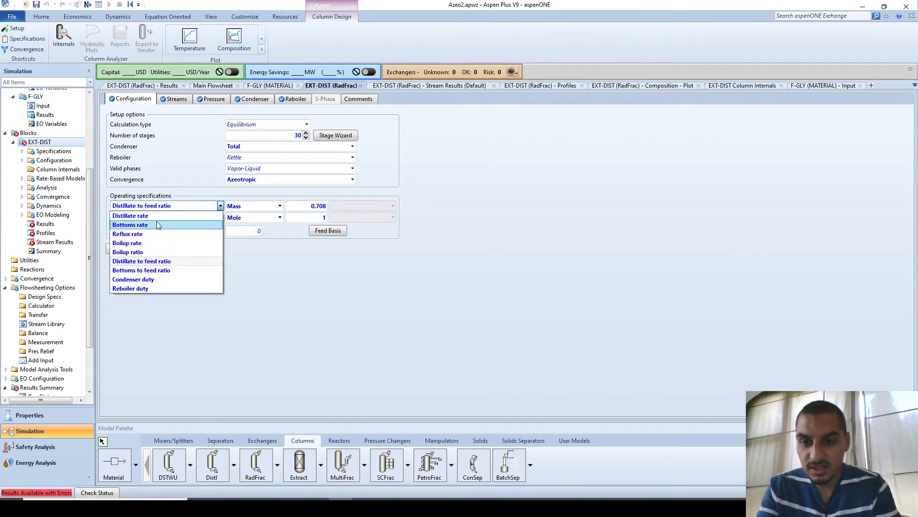
{"action": "left_click", "coordinate": [159, 224]}
{"action": "left_click", "coordinate": [187, 207]}
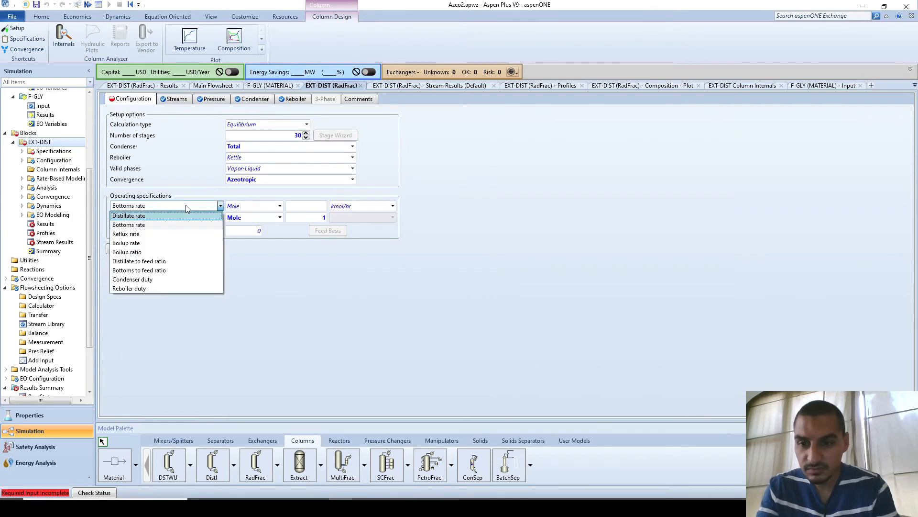
{"action": "left_click", "coordinate": [186, 215]}
{"action": "left_click", "coordinate": [247, 209]}
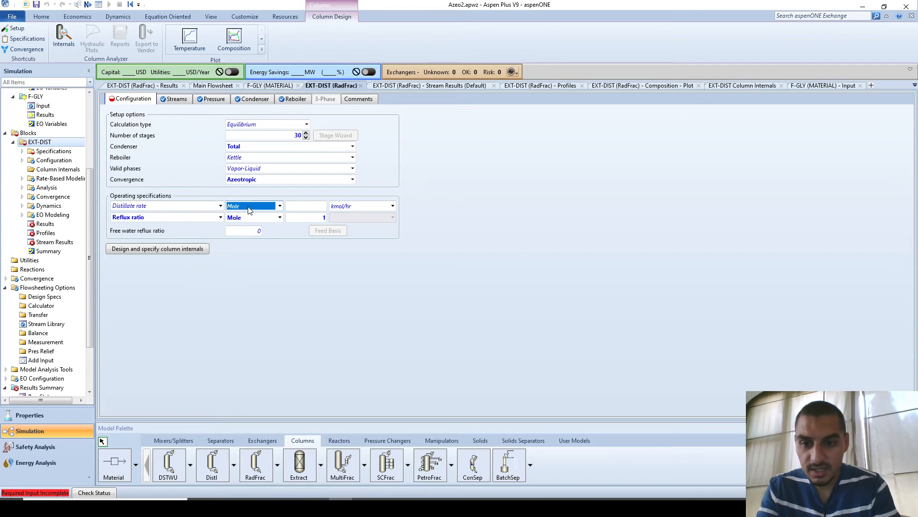
{"action": "left_click", "coordinate": [308, 208]}
{"action": "type", "text": "184"}
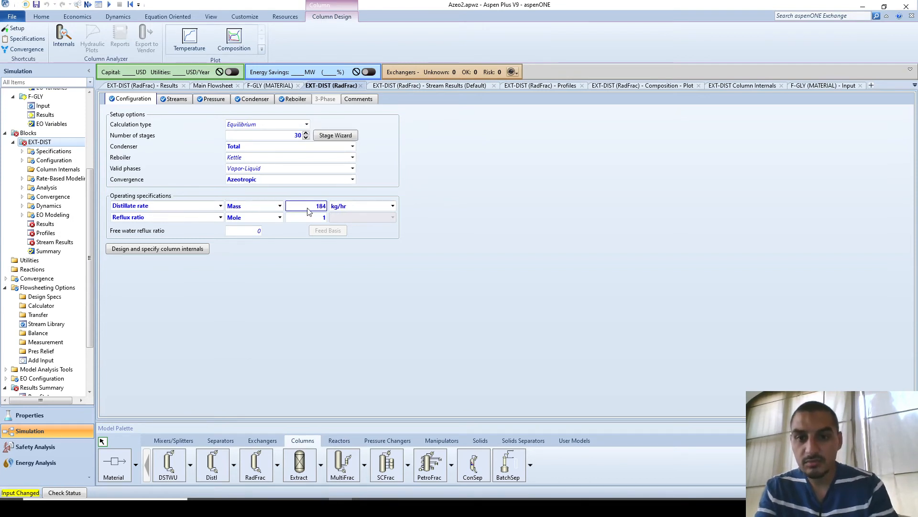
{"action": "left_click", "coordinate": [323, 360]}
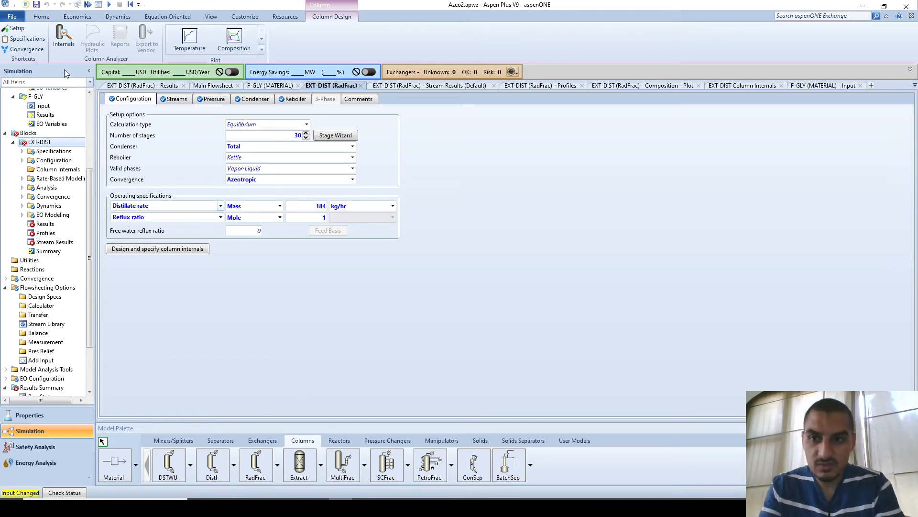
Step: Rerun the simulation and check the ethanol mass fraction of EXT-TOP in the EXT-DIST stream results
{"action": "left_click", "coordinate": [110, 6]}
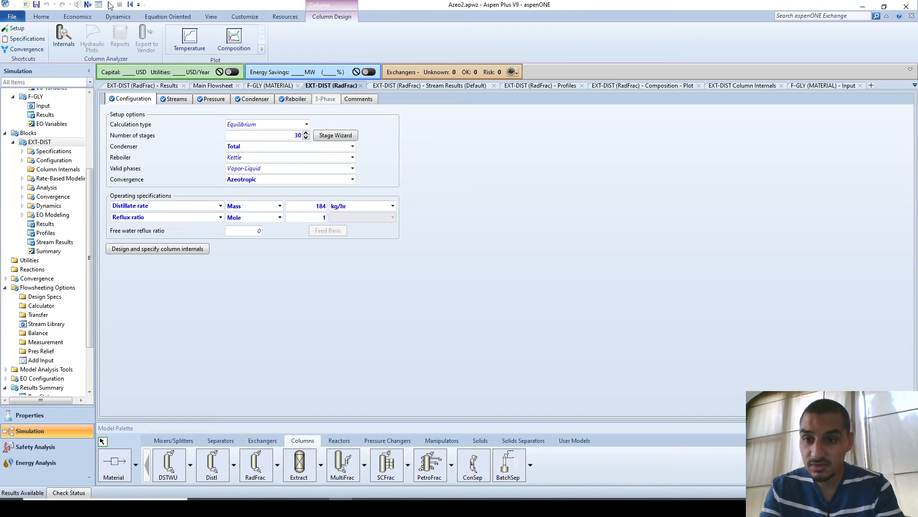
{"action": "left_click", "coordinate": [475, 85]}
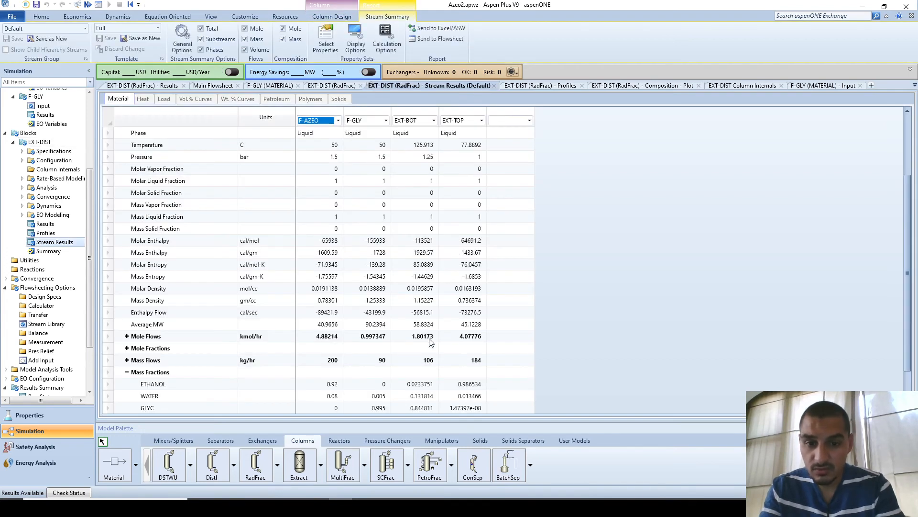
{"action": "scroll", "coordinate": [428, 341], "scroll_direction": "down", "scroll_amount": 2}
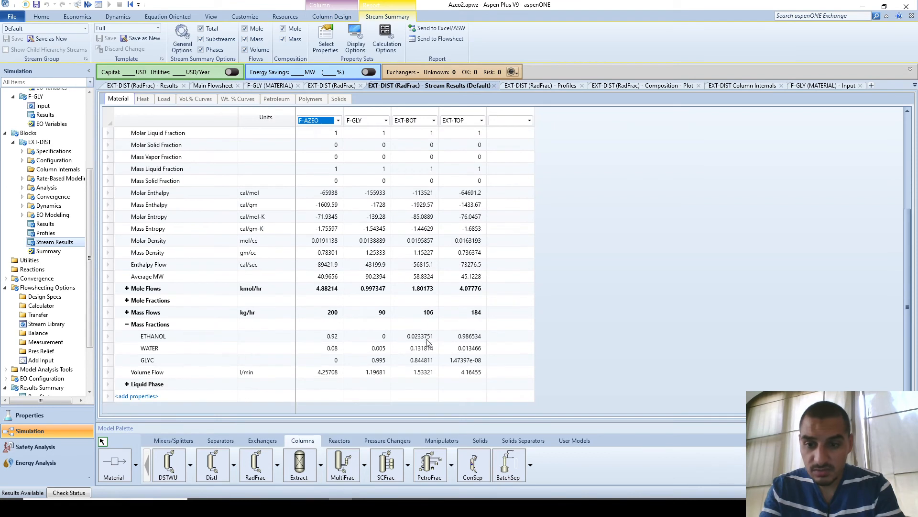
{"action": "left_click", "coordinate": [471, 336]}
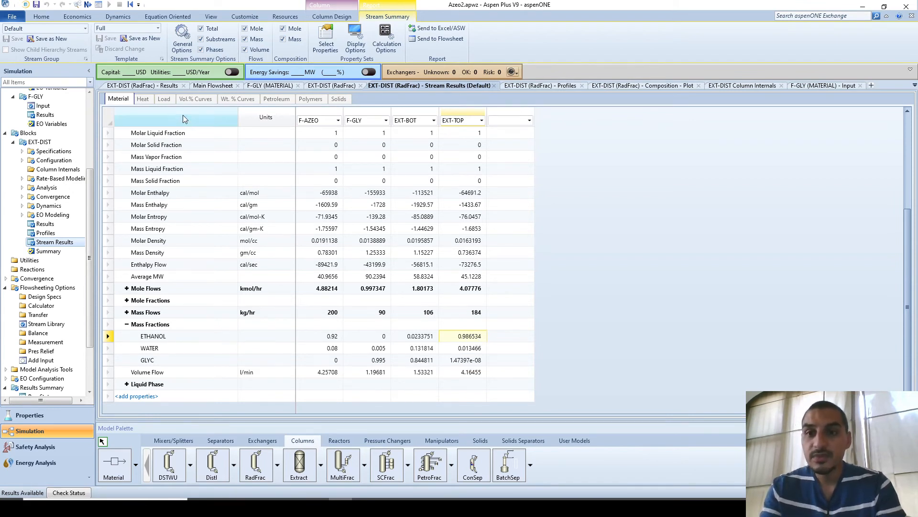
Step: Create a flowsheet design specification with the ID DS-1
{"action": "left_click", "coordinate": [196, 85]}
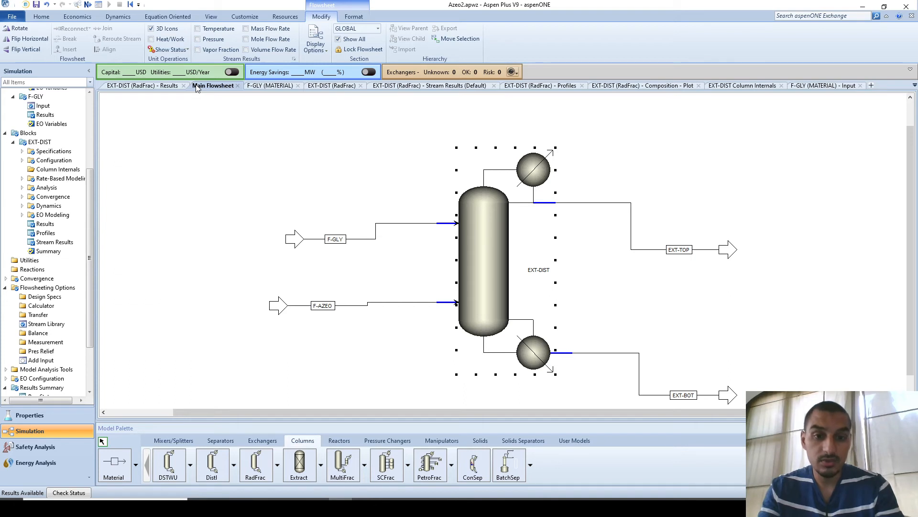
{"action": "left_click", "coordinate": [211, 214]}
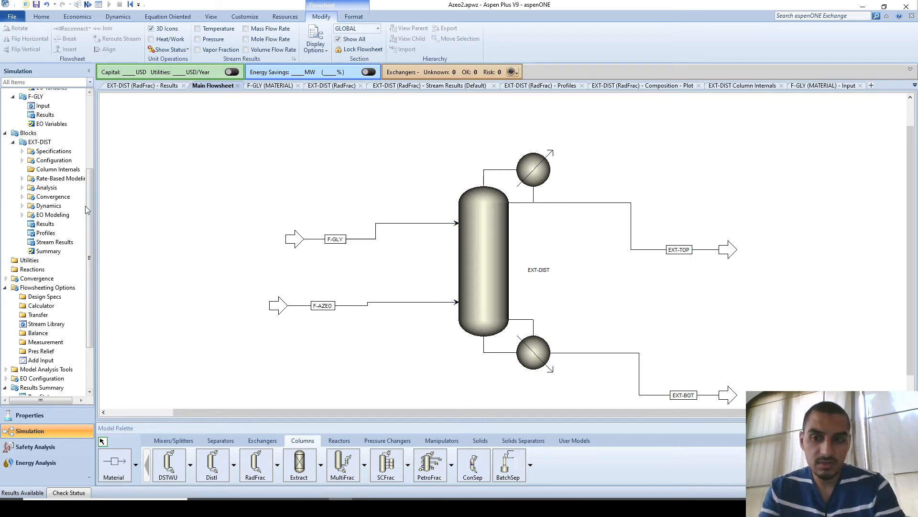
{"action": "left_click_drag", "start_coordinate": [86, 205], "coordinate": [93, 274]}
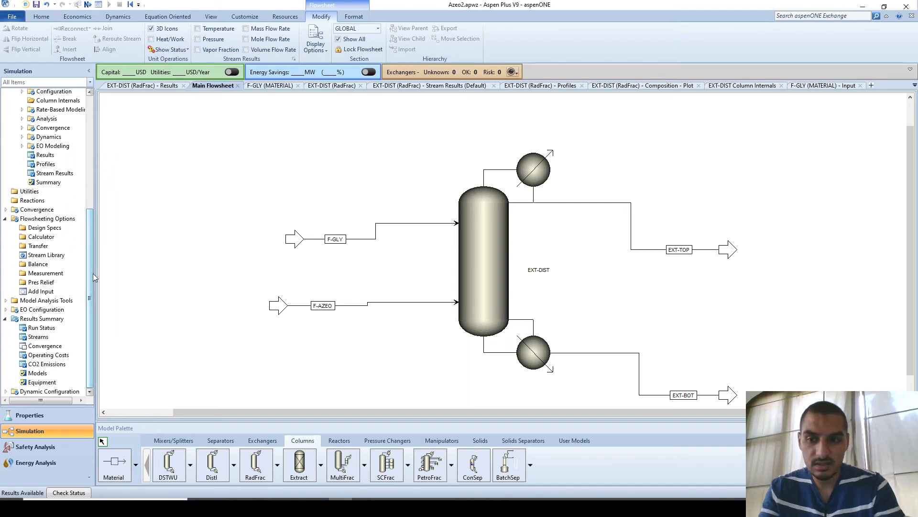
{"action": "left_click", "coordinate": [45, 228]}
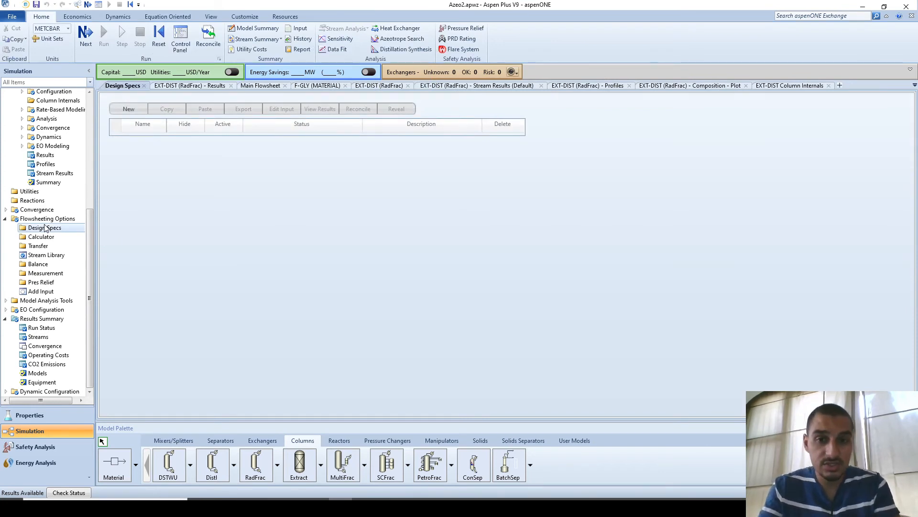
{"action": "left_click", "coordinate": [129, 109]}
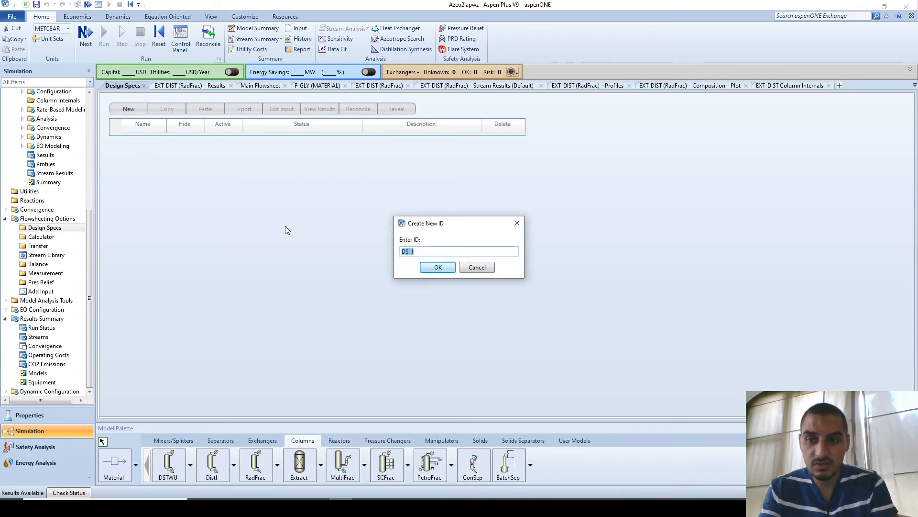
{"action": "left_click", "coordinate": [433, 268]}
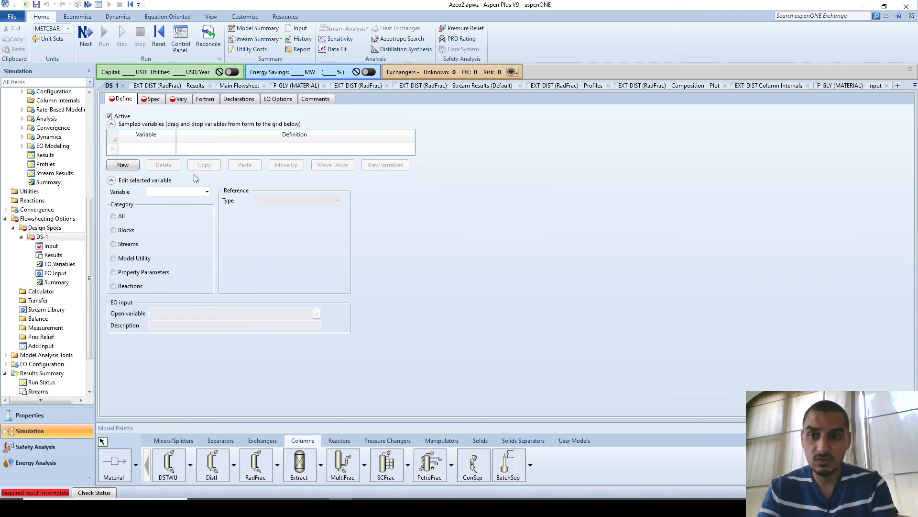
Step: Add a sampled variable named ETHPUR to design specification DS-1
{"action": "left_click", "coordinate": [150, 150]}
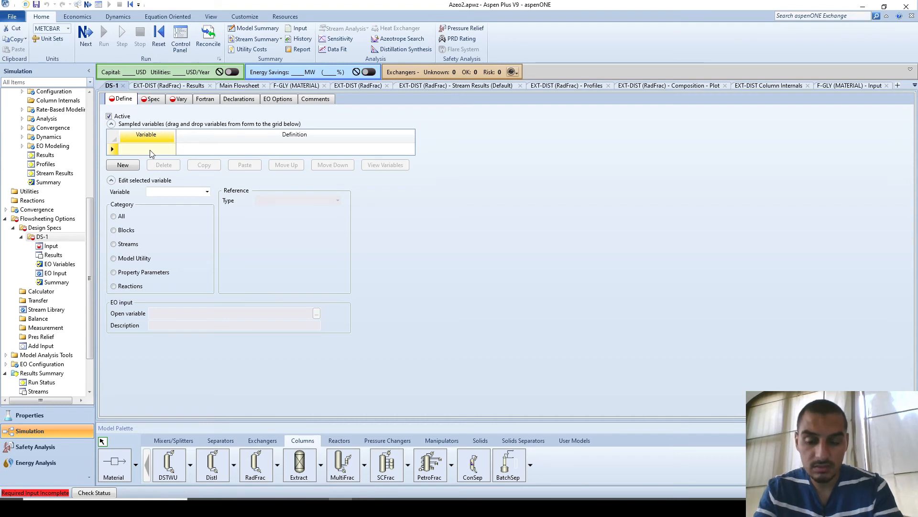
{"action": "type", "text": "ETH"}
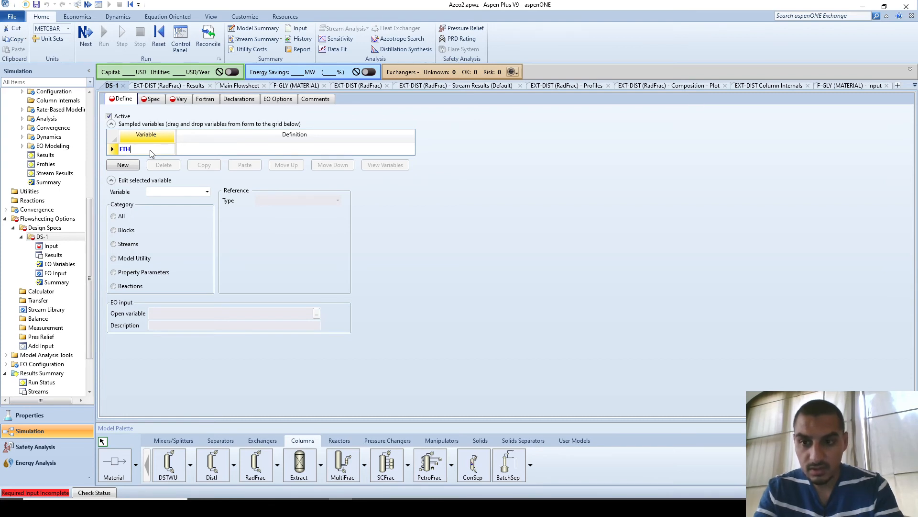
{"action": "type", "text": "PUR"}
{"action": "key", "text": "Return"}
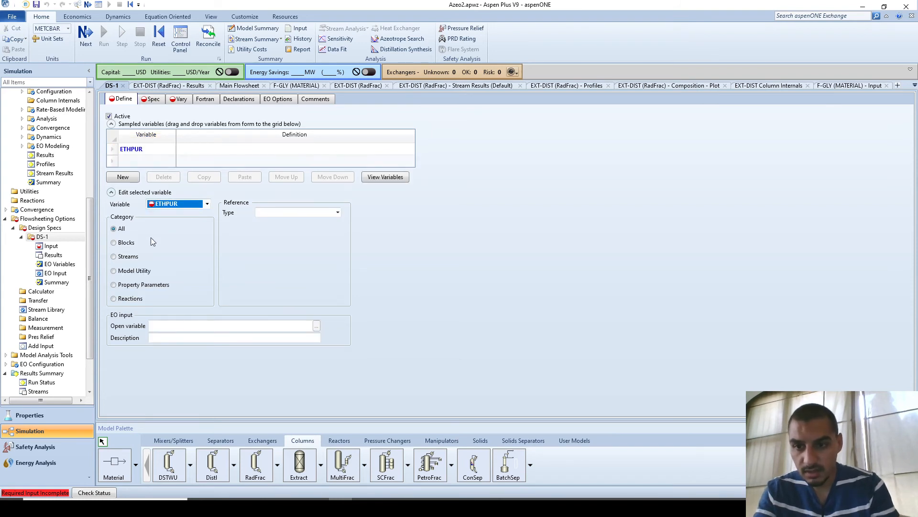
Step: Set the ETHPUR variable's category to Streams and its reference type to Mass-Frac
{"action": "left_click", "coordinate": [128, 257]}
{"action": "left_click", "coordinate": [306, 214]}
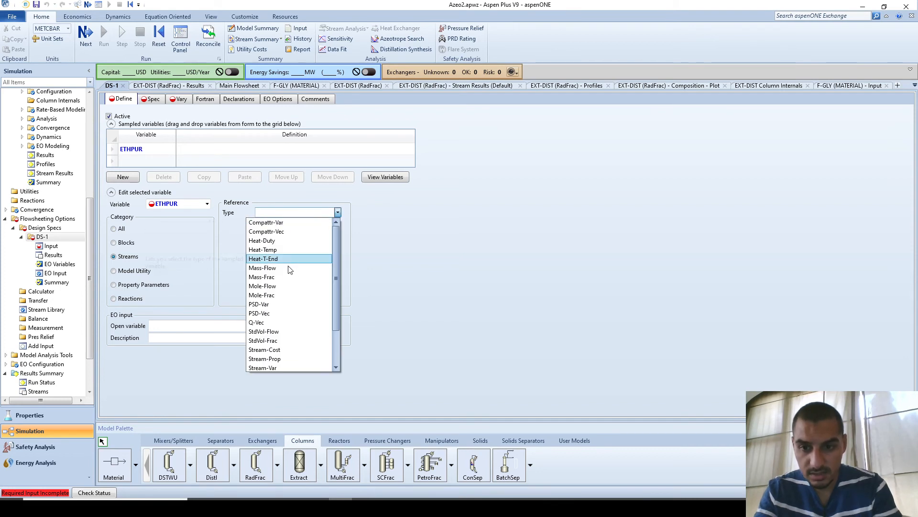
{"action": "scroll", "coordinate": [289, 330], "scroll_direction": "down", "scroll_amount": 2}
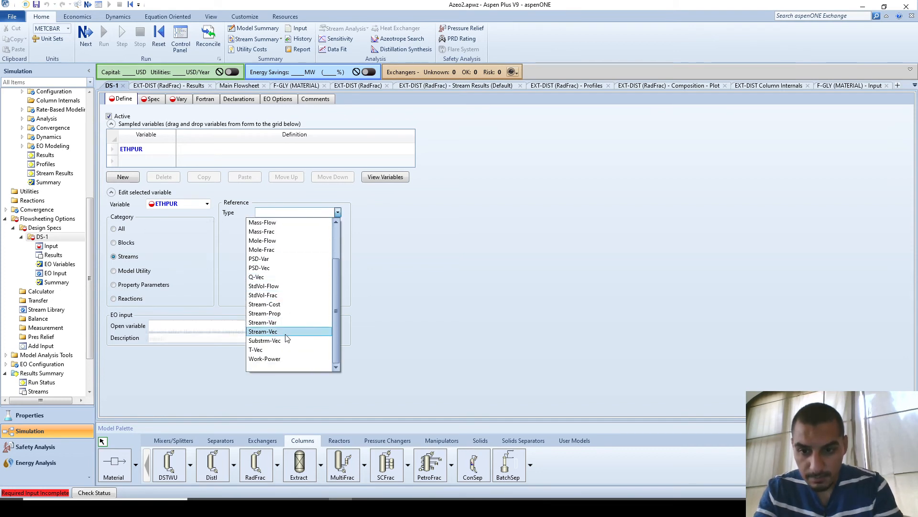
{"action": "left_click", "coordinate": [283, 323]}
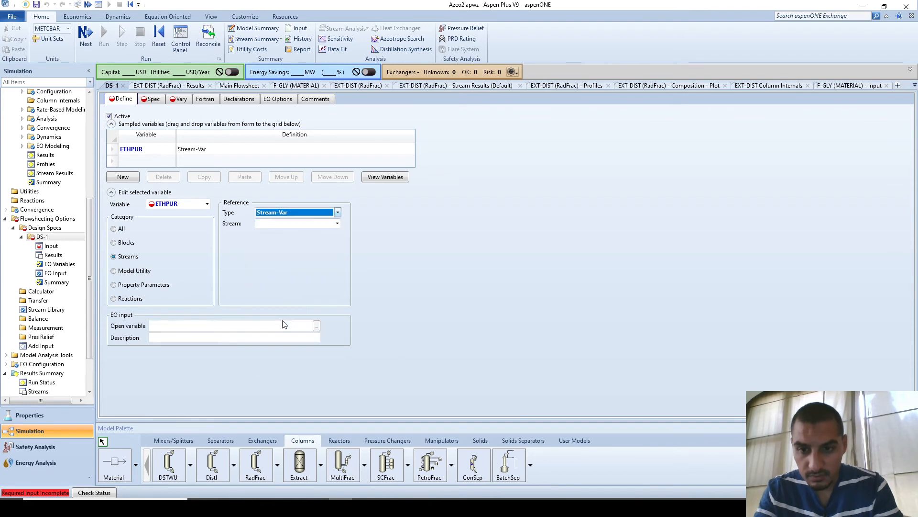
{"action": "left_click", "coordinate": [295, 224]}
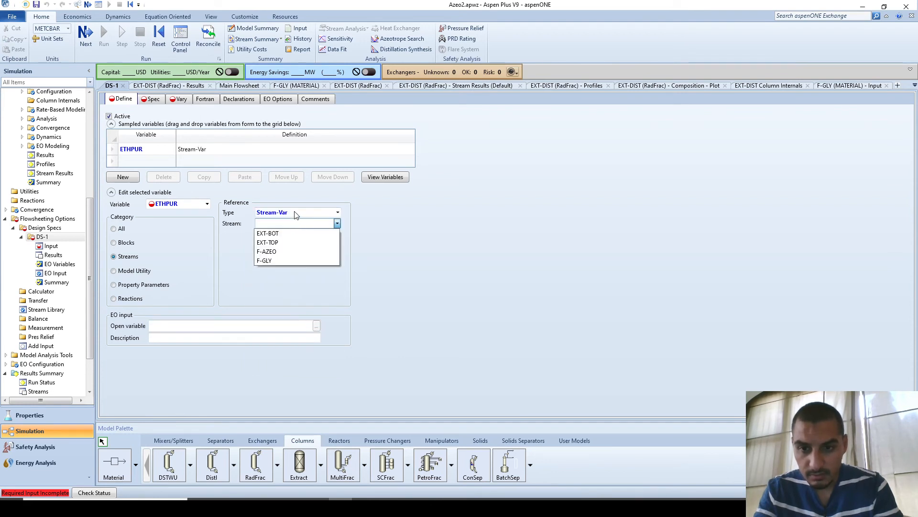
{"action": "left_click", "coordinate": [295, 213]}
{"action": "left_click", "coordinate": [295, 213]}
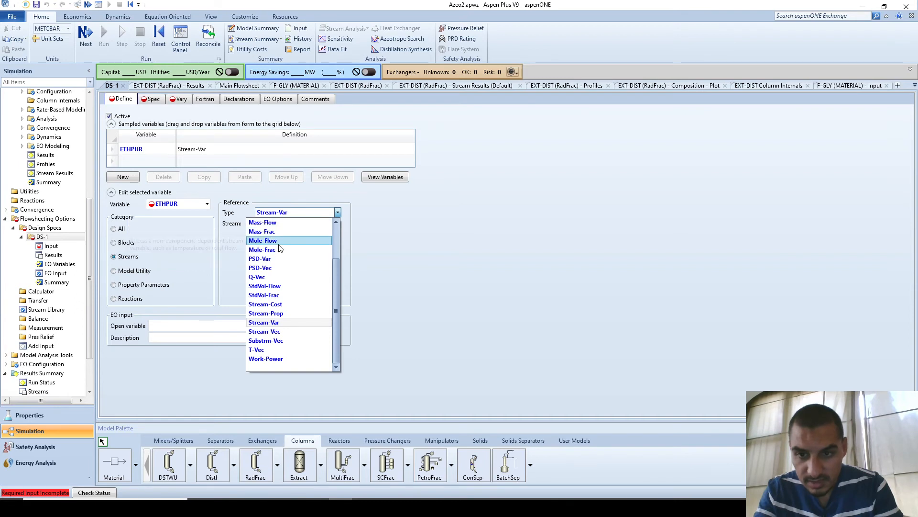
{"action": "left_click", "coordinate": [281, 233]}
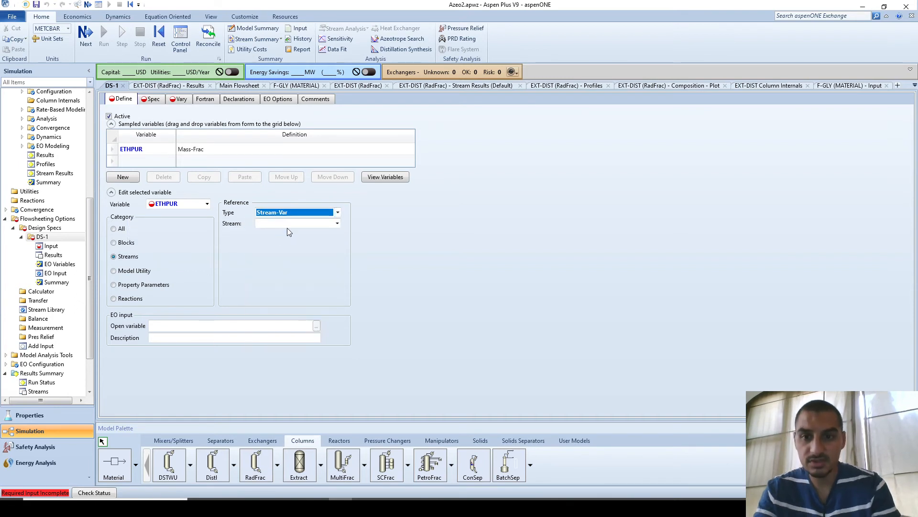
Step: Reference the ETHPUR variable to stream EXT-TOP, substream MIXED, and component ETHANOL
{"action": "left_click", "coordinate": [288, 227]}
{"action": "left_click", "coordinate": [289, 228]}
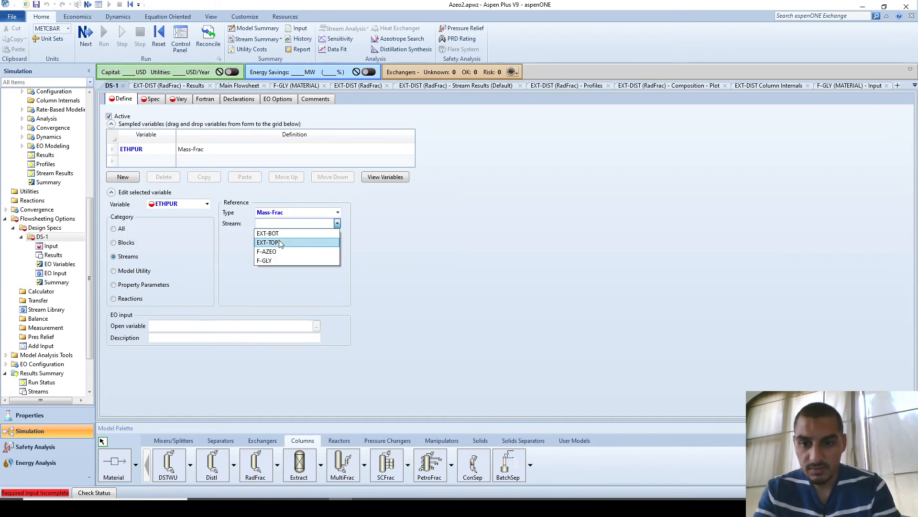
{"action": "left_click", "coordinate": [279, 242]}
{"action": "left_click", "coordinate": [277, 245]}
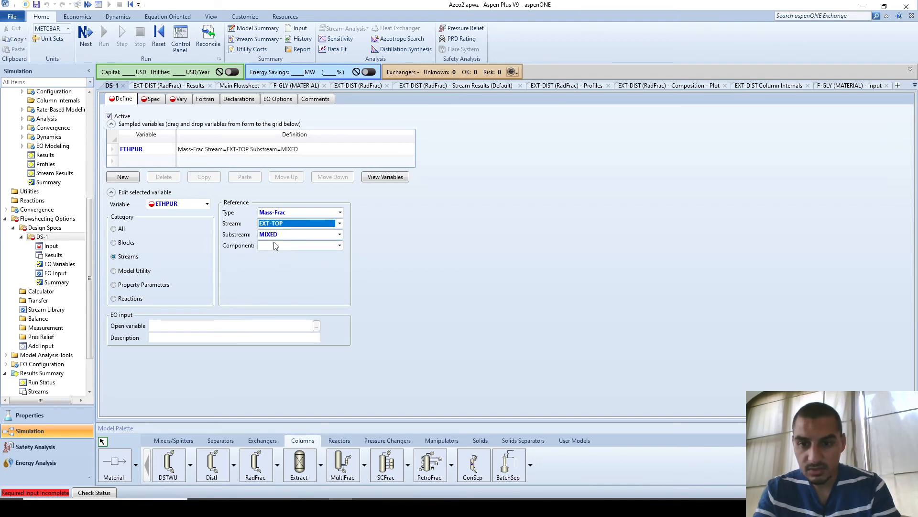
{"action": "left_click", "coordinate": [277, 245]}
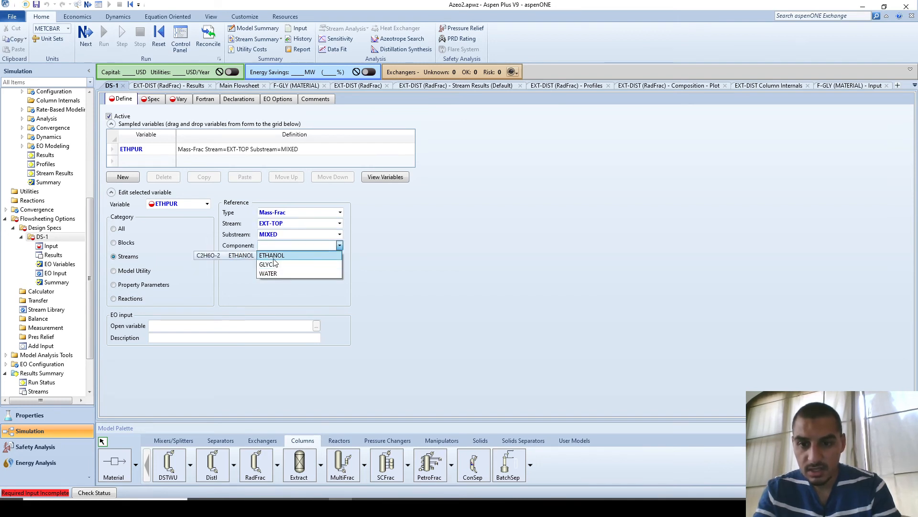
{"action": "left_click", "coordinate": [274, 255]}
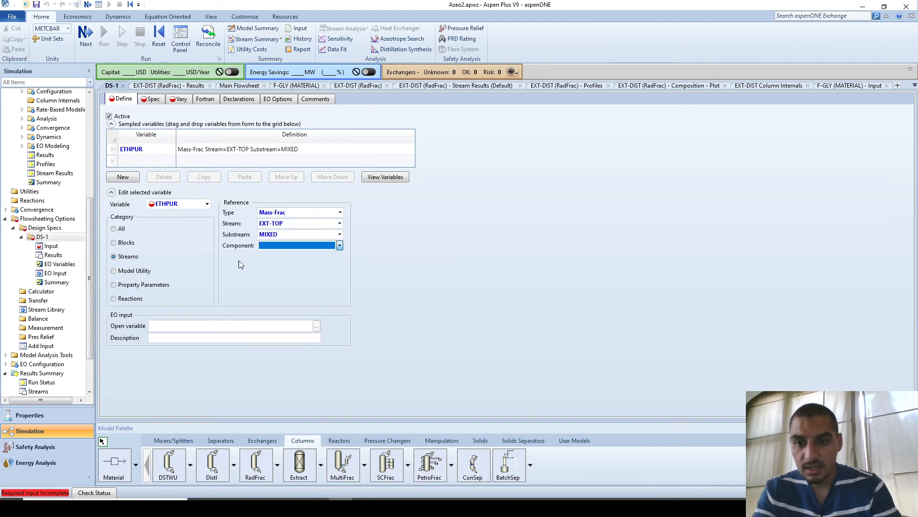
Step: Use the defined variable ETHPUR as the Spec expression of design specification DS-1
{"action": "left_click", "coordinate": [153, 100]}
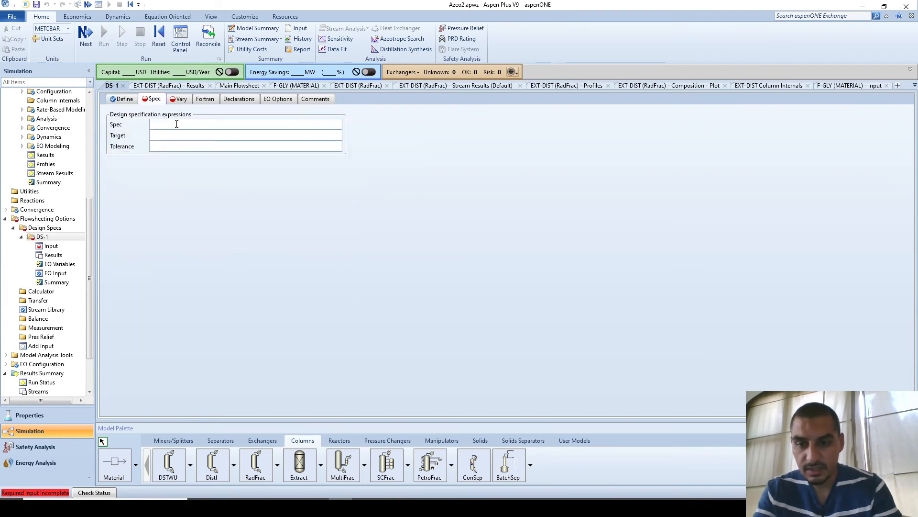
{"action": "right_click", "coordinate": [176, 124]}
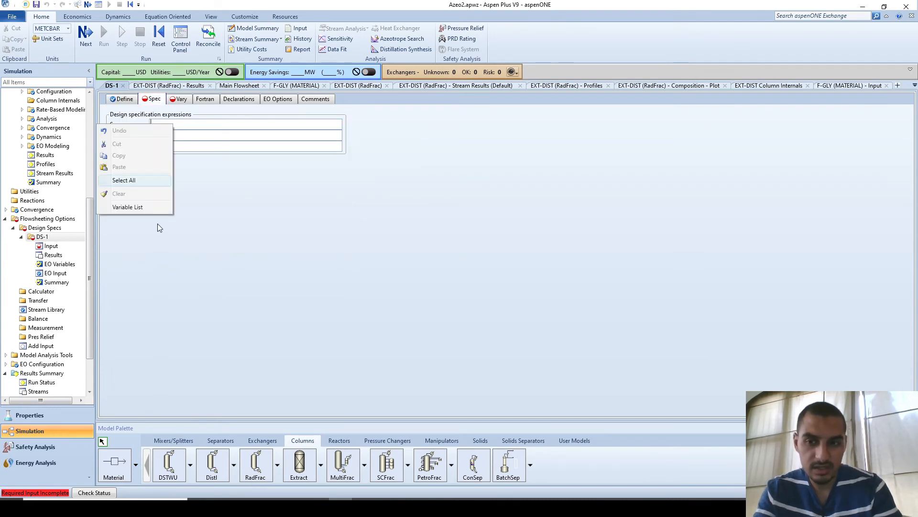
{"action": "left_click", "coordinate": [147, 209]}
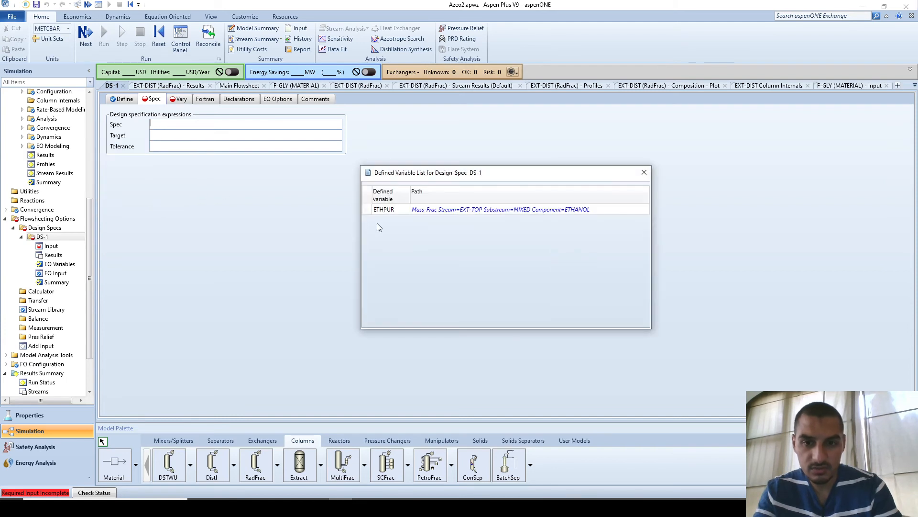
{"action": "left_click", "coordinate": [382, 212]}
{"action": "left_click_drag", "start_coordinate": [385, 215], "coordinate": [184, 124]}
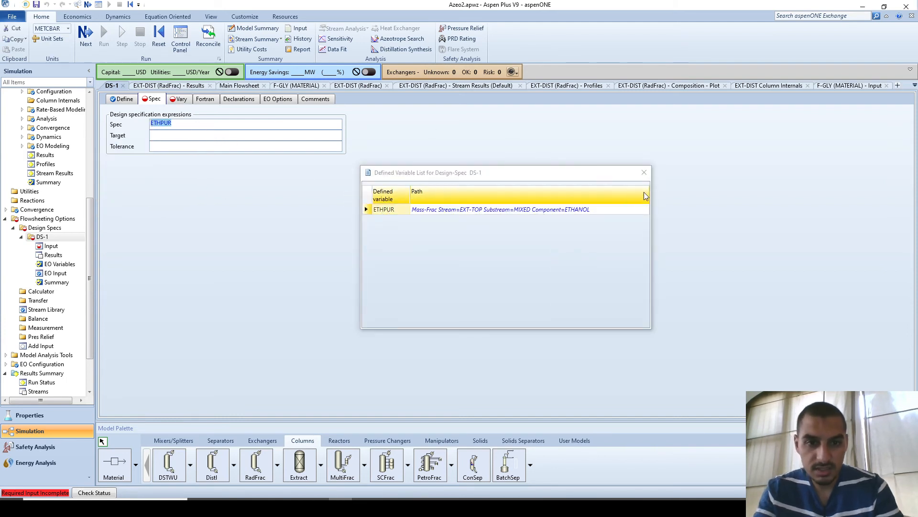
{"action": "left_click", "coordinate": [643, 172]}
Step: Set the design specification's target to .995 and its tolerance to 0.0001
{"action": "left_click", "coordinate": [164, 134]}
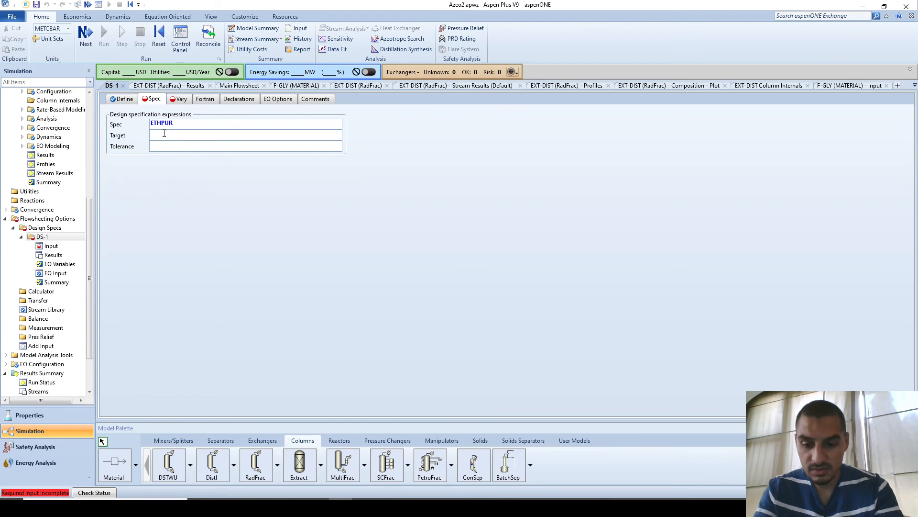
{"action": "type", "text": ".995"}
{"action": "key", "text": "Tab"}
{"action": "type", "text": "0.0"}
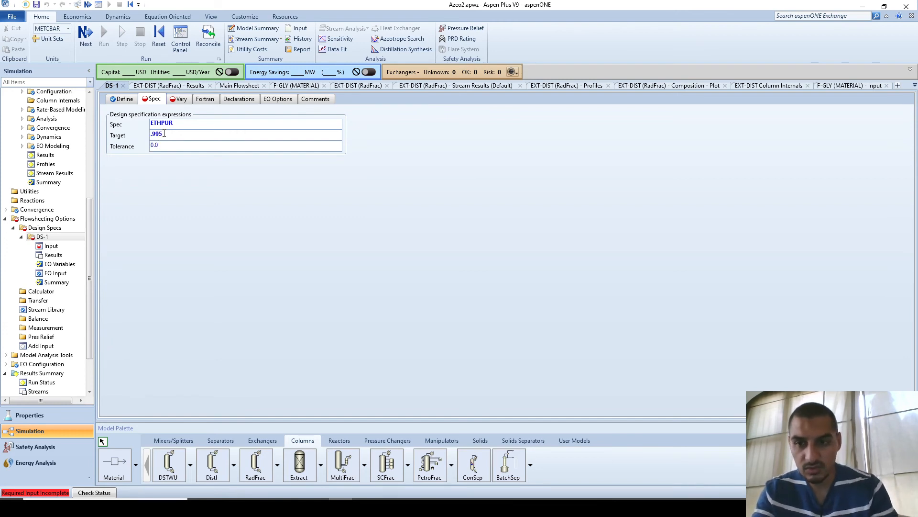
{"action": "type", "text": "001"}
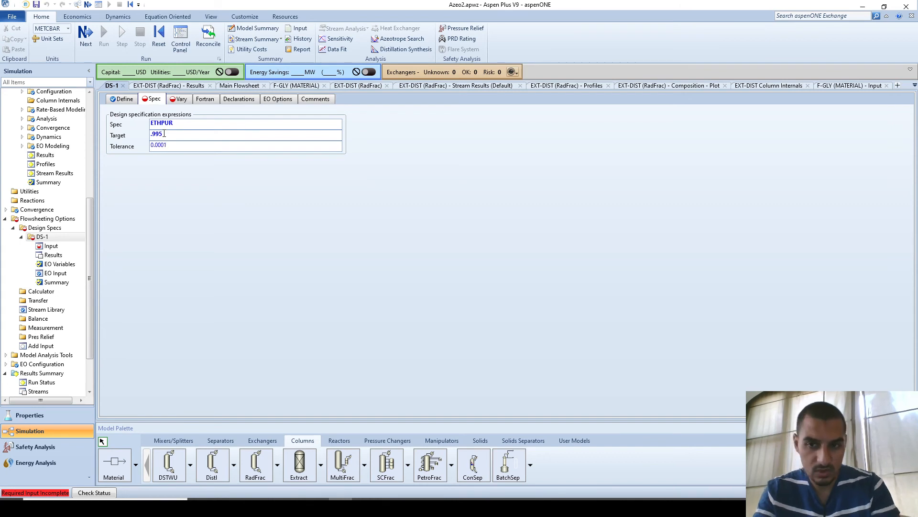
{"action": "key", "text": "Return"}
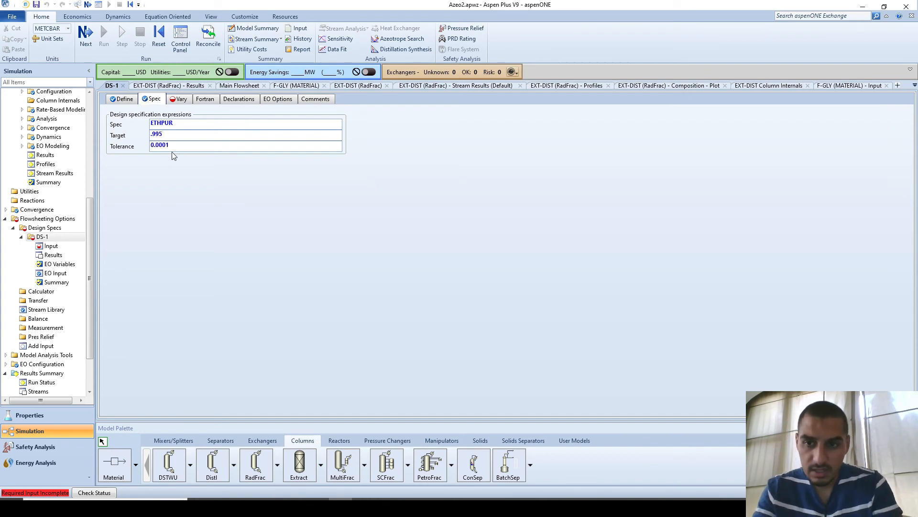
Step: Set the type of DS-1's manipulated variable to Stream-Var
{"action": "left_click", "coordinate": [180, 100]}
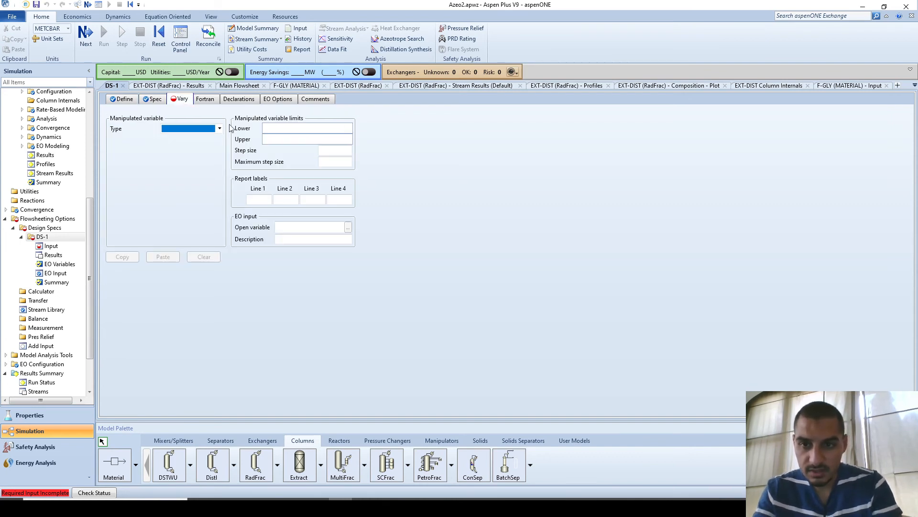
{"action": "left_click", "coordinate": [219, 128]}
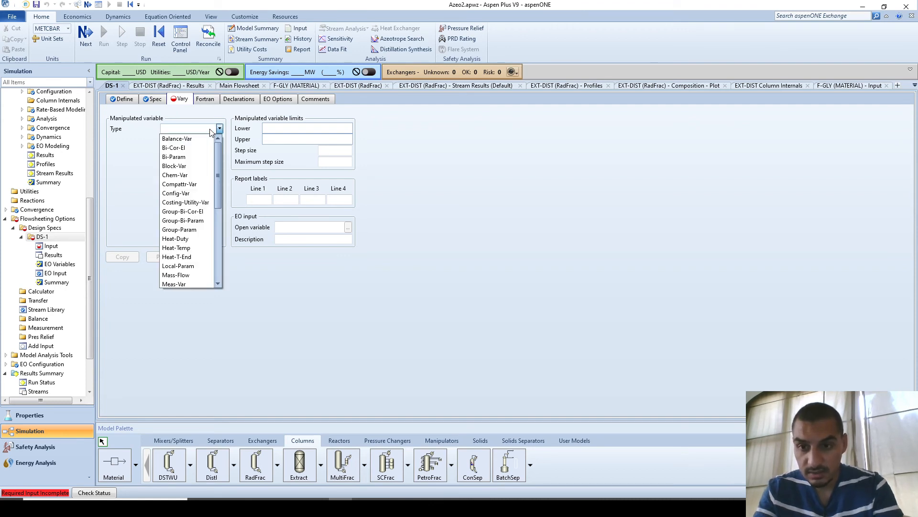
{"action": "key", "text": "s"}
{"action": "key", "text": "s"}
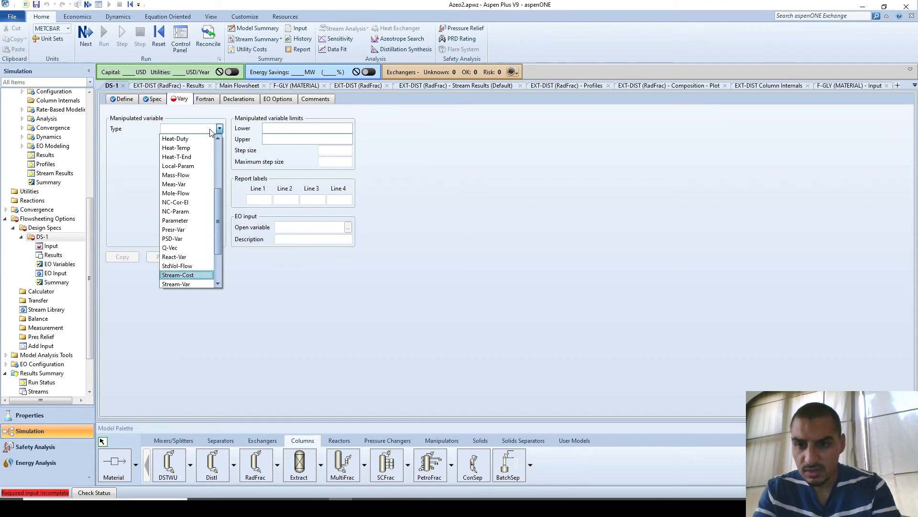
{"action": "key", "text": "l"}
{"action": "scroll", "coordinate": [212, 133], "scroll_direction": "up", "scroll_amount": 1}
{"action": "scroll", "coordinate": [212, 133], "scroll_direction": "down", "scroll_amount": 2}
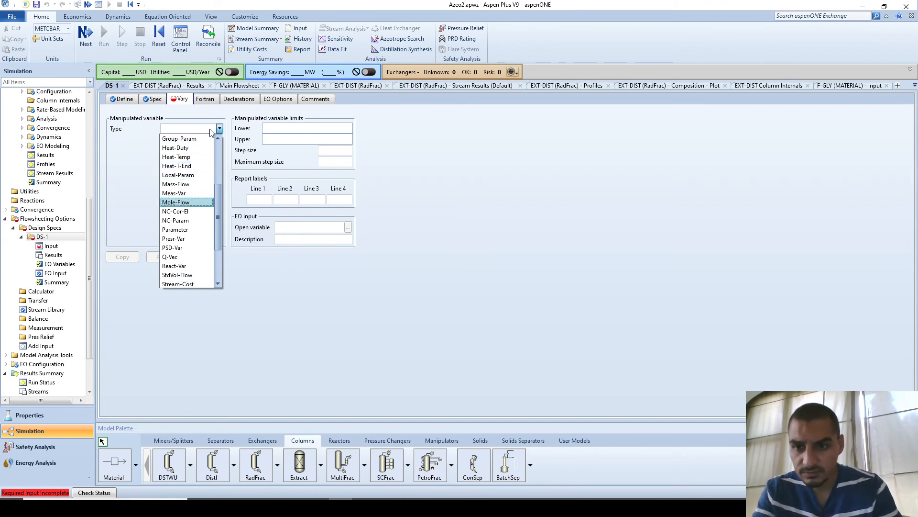
{"action": "scroll", "coordinate": [212, 133], "scroll_direction": "up", "scroll_amount": 1}
{"action": "left_click", "coordinate": [212, 133]}
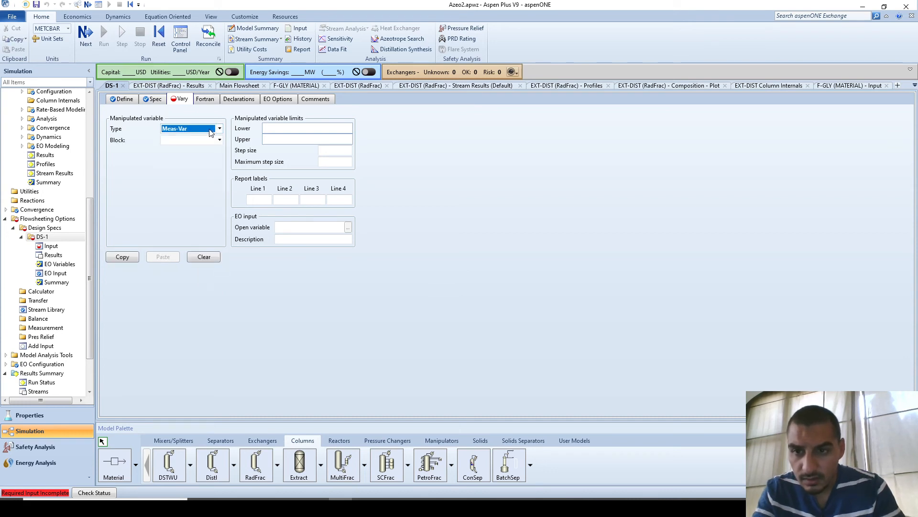
{"action": "left_click", "coordinate": [211, 132]}
{"action": "scroll", "coordinate": [202, 146], "scroll_direction": "up", "scroll_amount": 2}
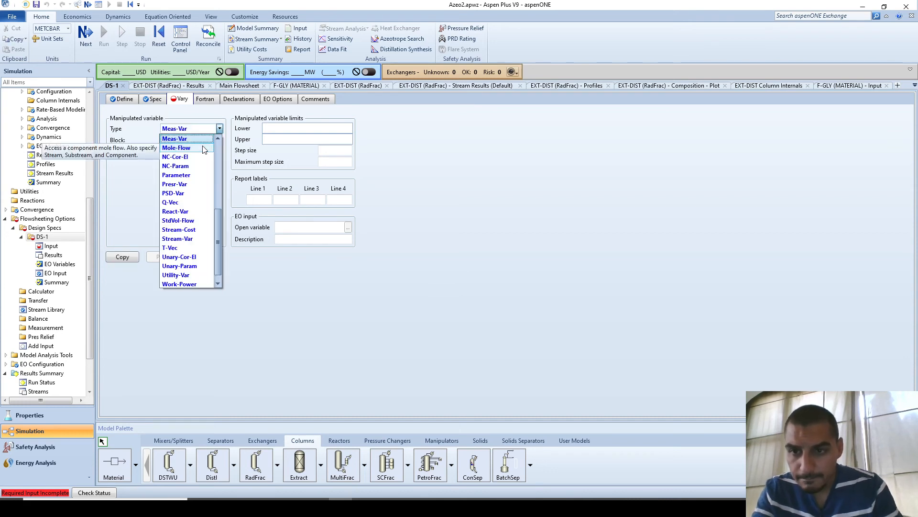
{"action": "left_click", "coordinate": [202, 147]}
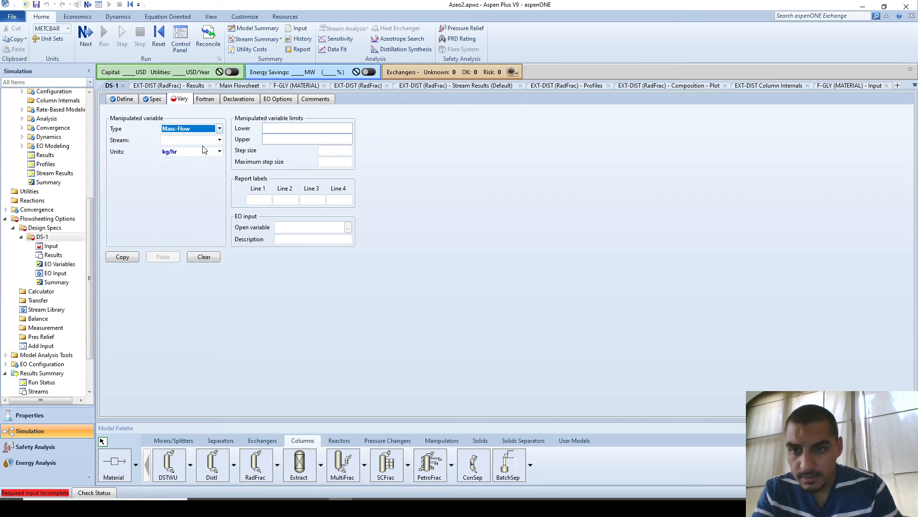
{"action": "left_click", "coordinate": [219, 128]}
{"action": "left_click_drag", "start_coordinate": [218, 221], "coordinate": [220, 243]}
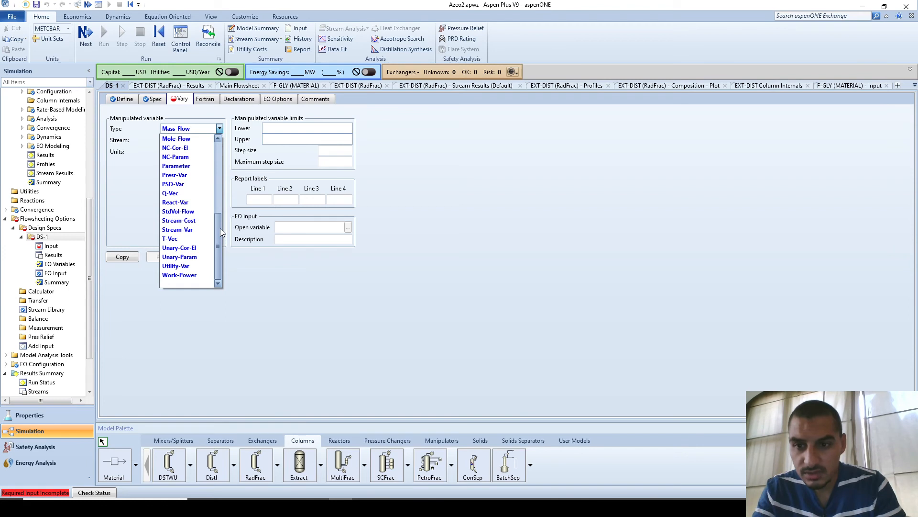
{"action": "left_click", "coordinate": [184, 231]}
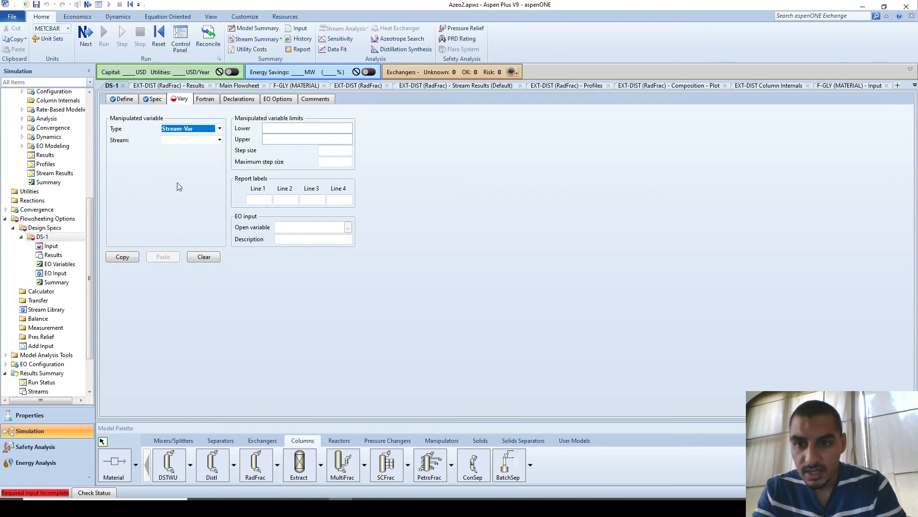
Step: Choose stream F-GLY and its MASS-FLOW variable as the quantity manipulated by DS-1
{"action": "left_click", "coordinate": [190, 140]}
{"action": "left_click", "coordinate": [190, 139]}
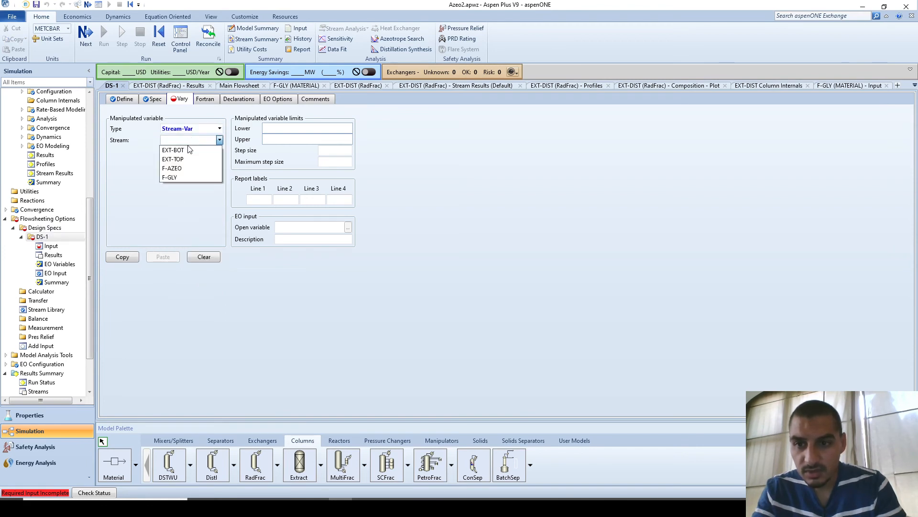
{"action": "left_click", "coordinate": [178, 177]}
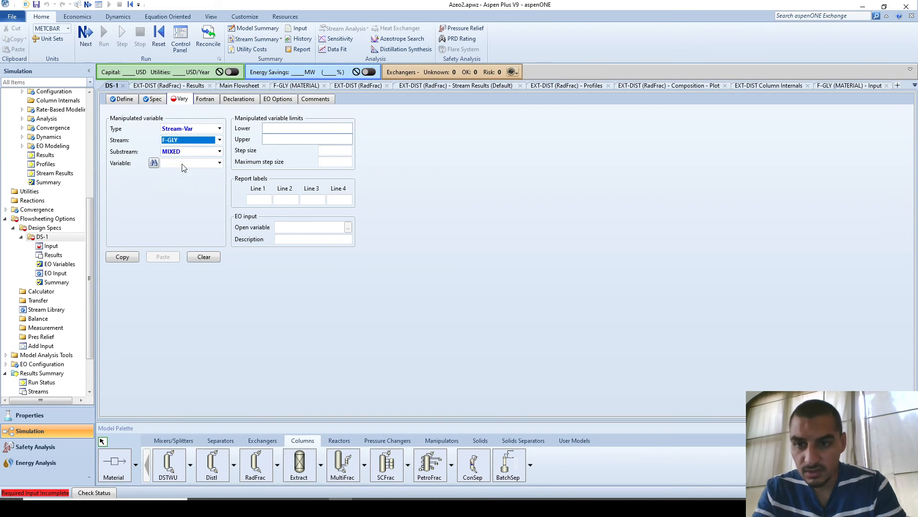
{"action": "left_click", "coordinate": [183, 164]}
{"action": "left_click", "coordinate": [183, 165]}
{"action": "left_click", "coordinate": [181, 172]}
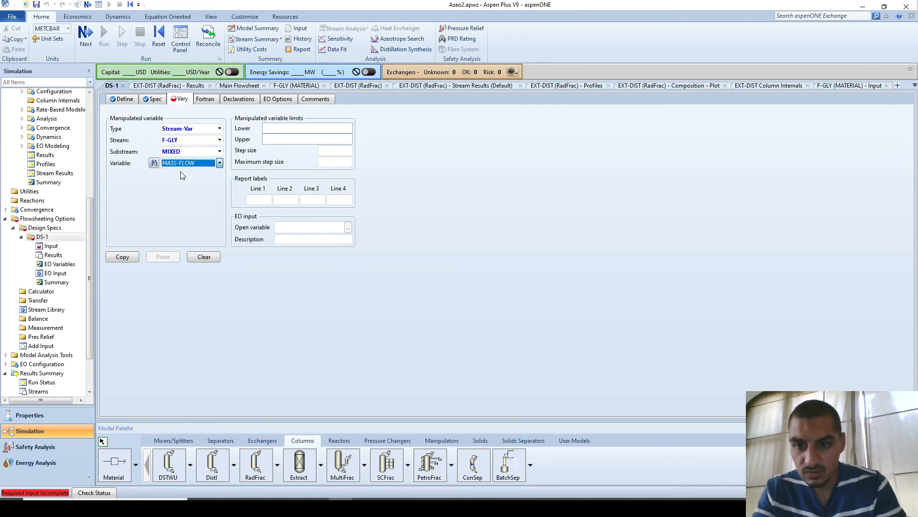
{"action": "left_click", "coordinate": [180, 202]}
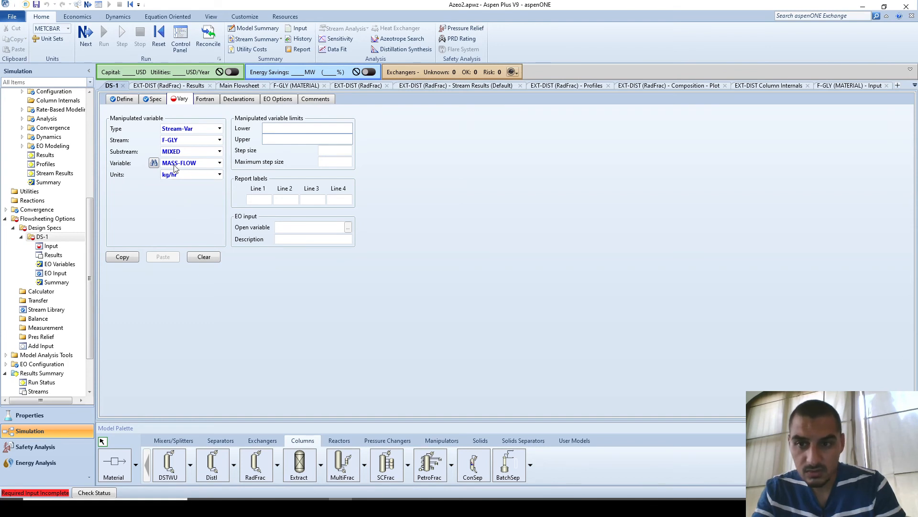
Step: Try Mass-Flow as the manipulated variable's type for the F-GLY stream
{"action": "left_click", "coordinate": [189, 129]}
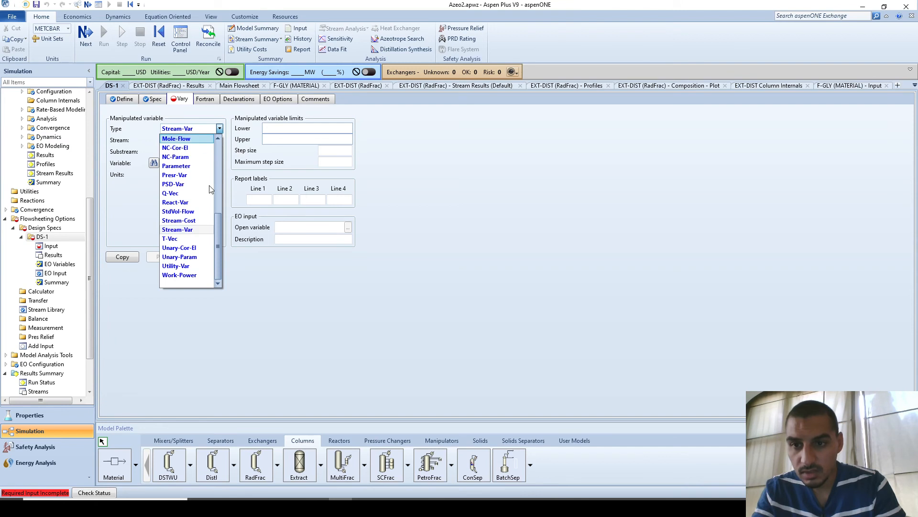
{"action": "left_click", "coordinate": [147, 198]}
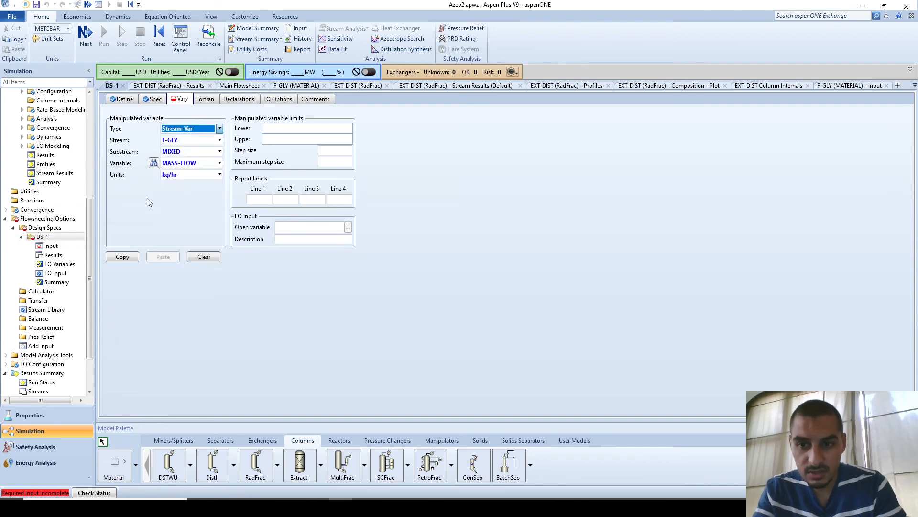
{"action": "left_click", "coordinate": [219, 128]}
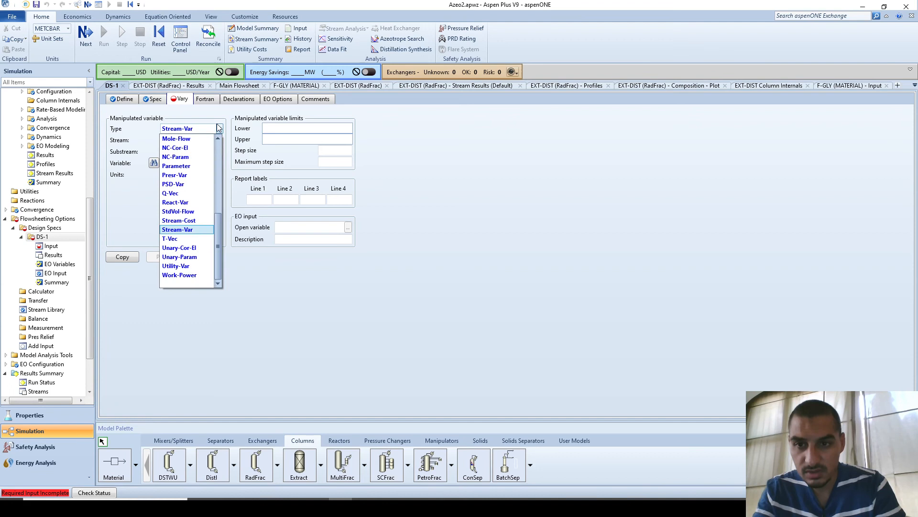
{"action": "left_click", "coordinate": [219, 165]}
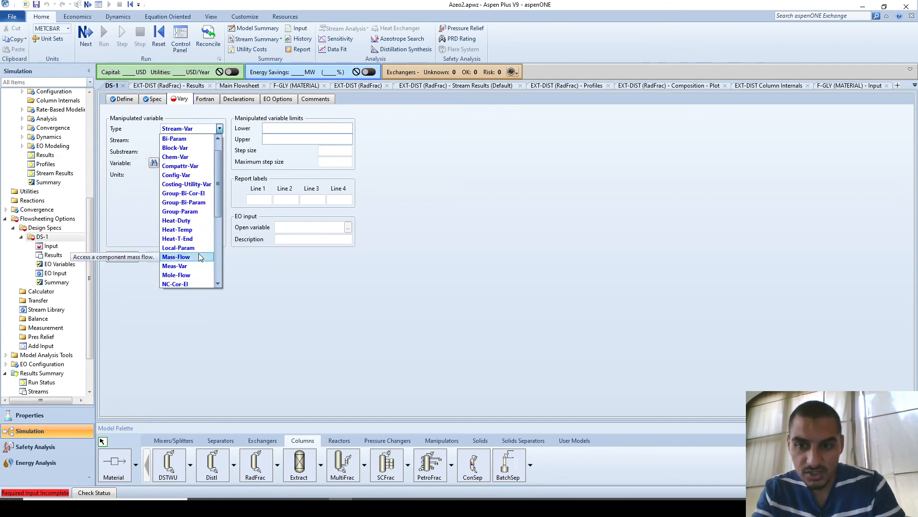
{"action": "left_click", "coordinate": [200, 257]}
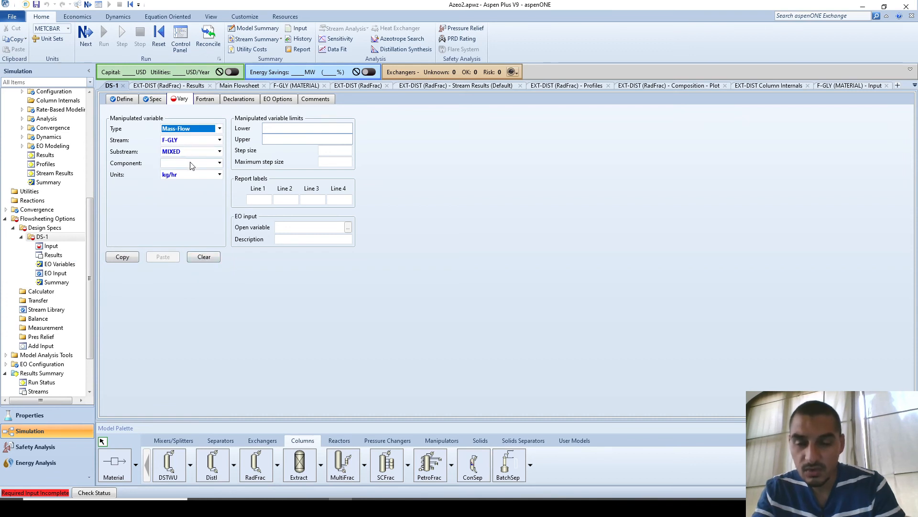
{"action": "left_click", "coordinate": [170, 216]}
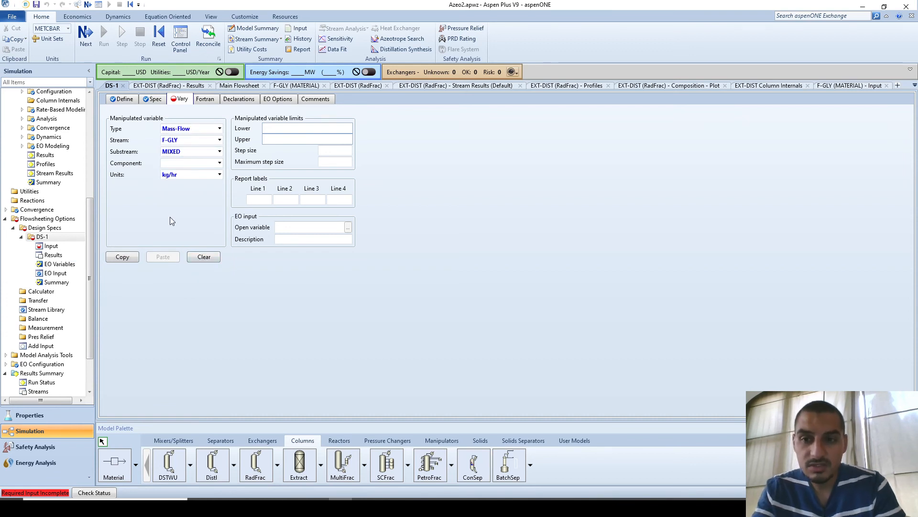
Step: Switch the F-GLY manipulated variable's type back to Stream-Var
{"action": "left_click", "coordinate": [183, 129]}
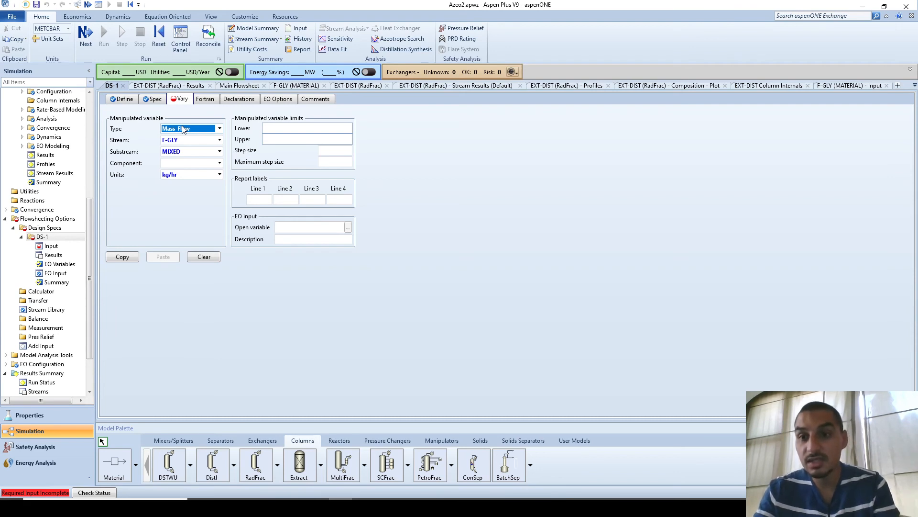
{"action": "left_click", "coordinate": [182, 127]}
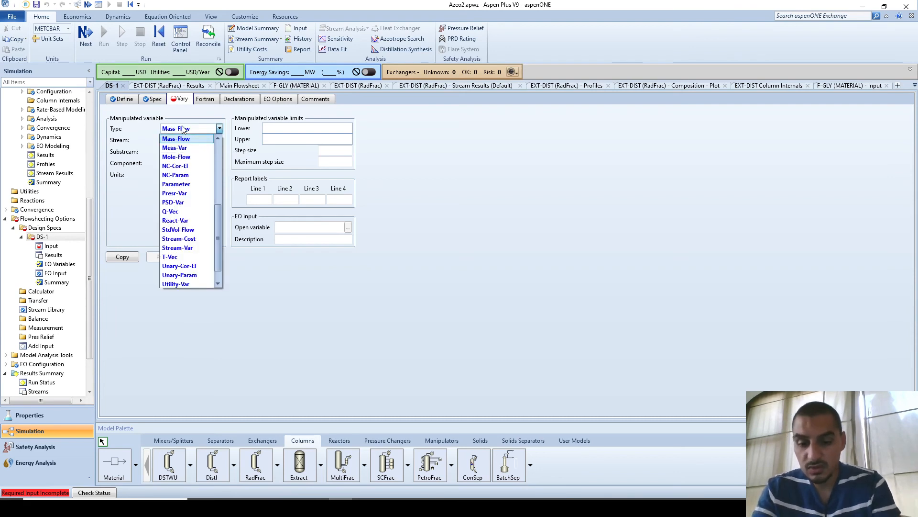
{"action": "key", "text": "s"}
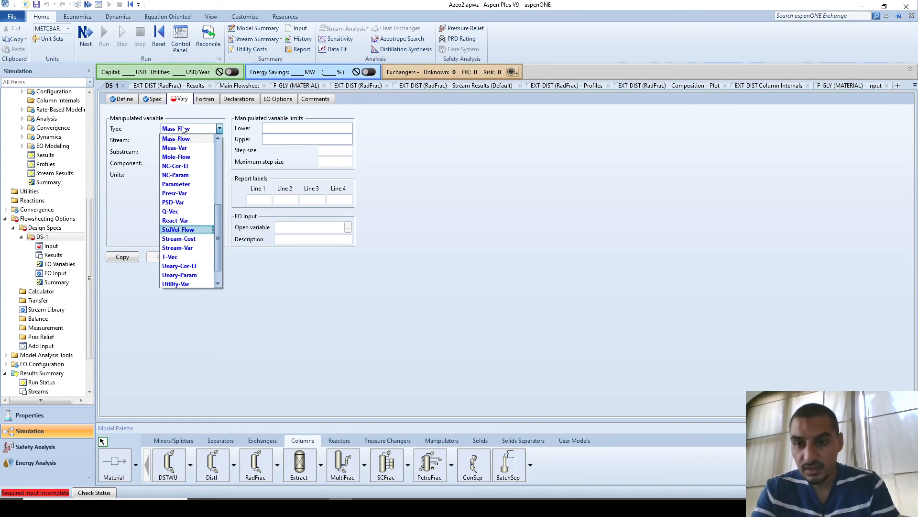
{"action": "key", "text": "s"}
{"action": "key", "text": "s"}
{"action": "key", "text": "Return"}
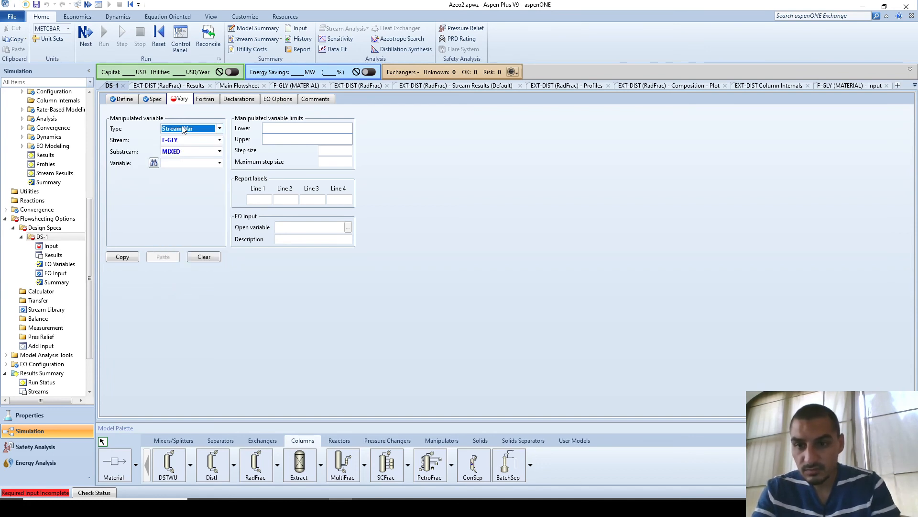
Step: Choose MASS-FLOW as F-GLY's manipulated variable and limit it to a lower value of 80 and an upper value of 200 kg/hr
{"action": "left_click", "coordinate": [187, 163]}
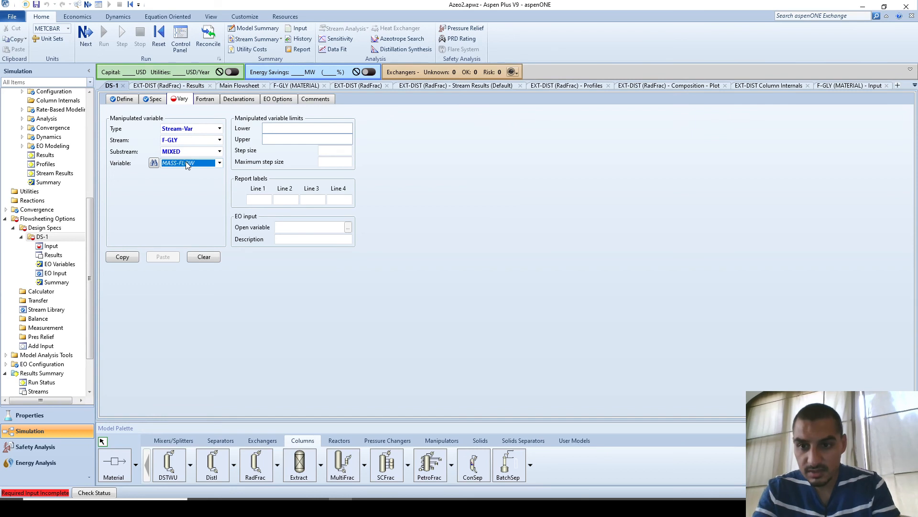
{"action": "key", "text": "Return"}
{"action": "left_click", "coordinate": [306, 129]}
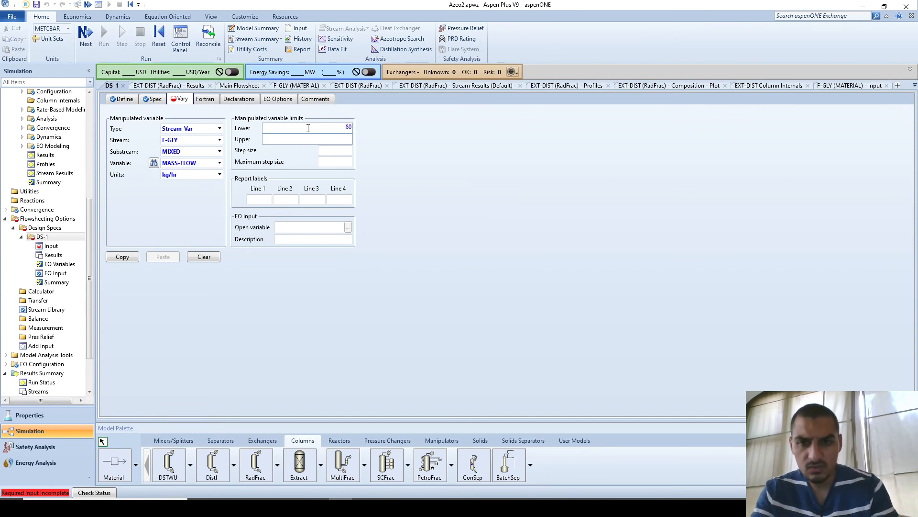
{"action": "type", "text": "80"}
{"action": "key", "text": "Return"}
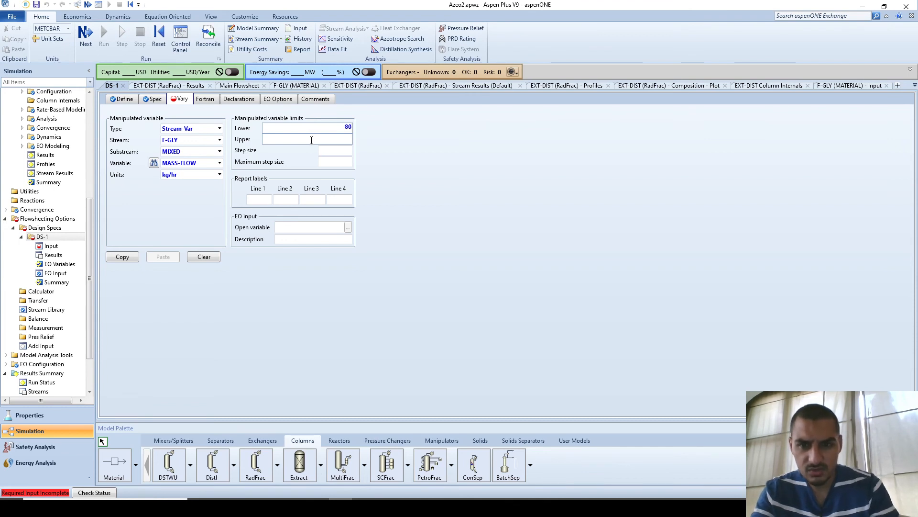
{"action": "left_click", "coordinate": [312, 141]}
{"action": "type", "text": "2200"}
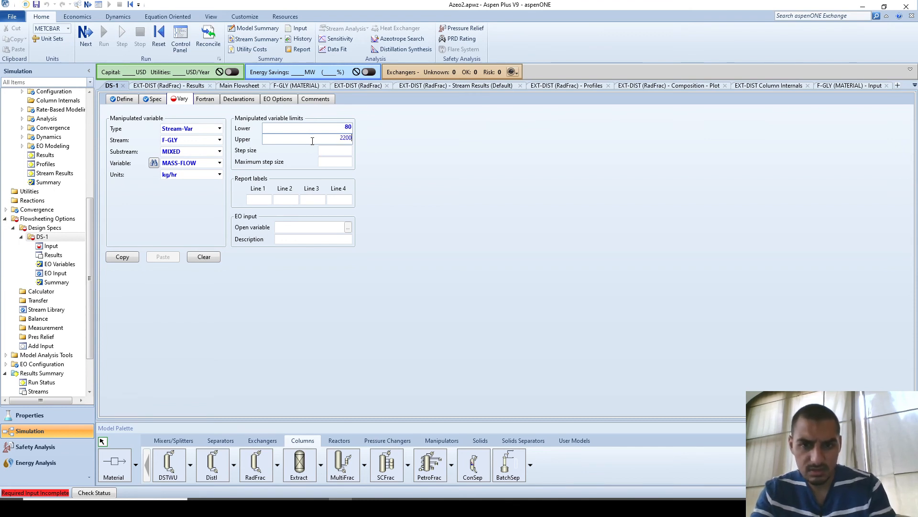
{"action": "key", "text": "Return"}
{"action": "key", "text": "BackSpace"}
{"action": "key", "text": "BackSpace"}
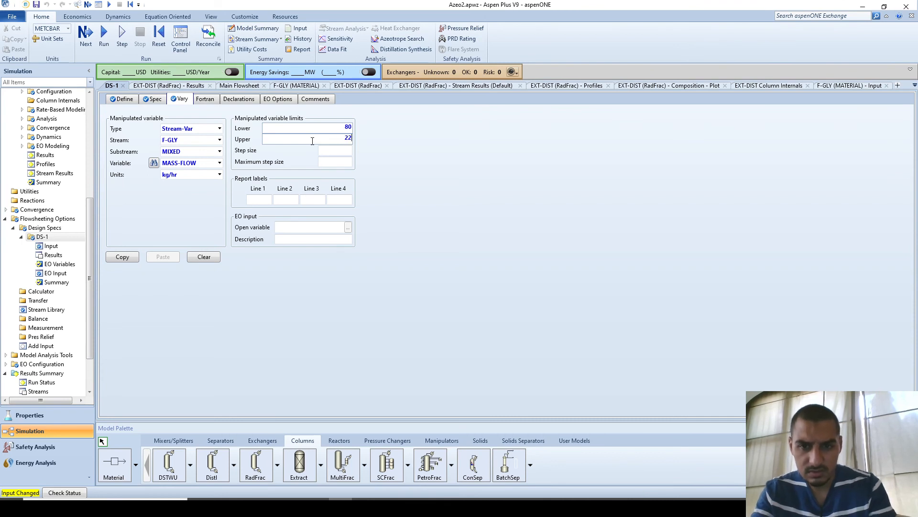
{"action": "type", "text": "00"}
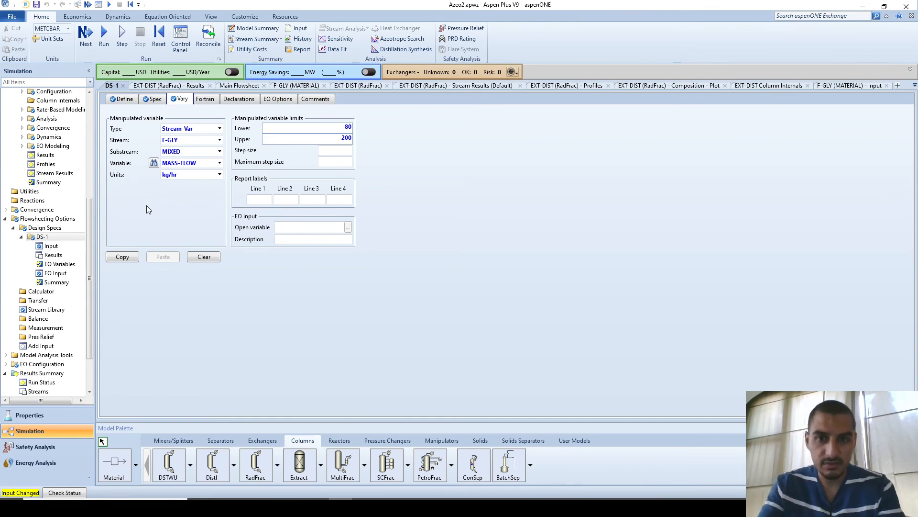
Step: Run the simulation and check EXT-TOP's ethanol mass fraction and F-GLY's mass flow in the EXT-DIST stream results
{"action": "left_click", "coordinate": [103, 50]}
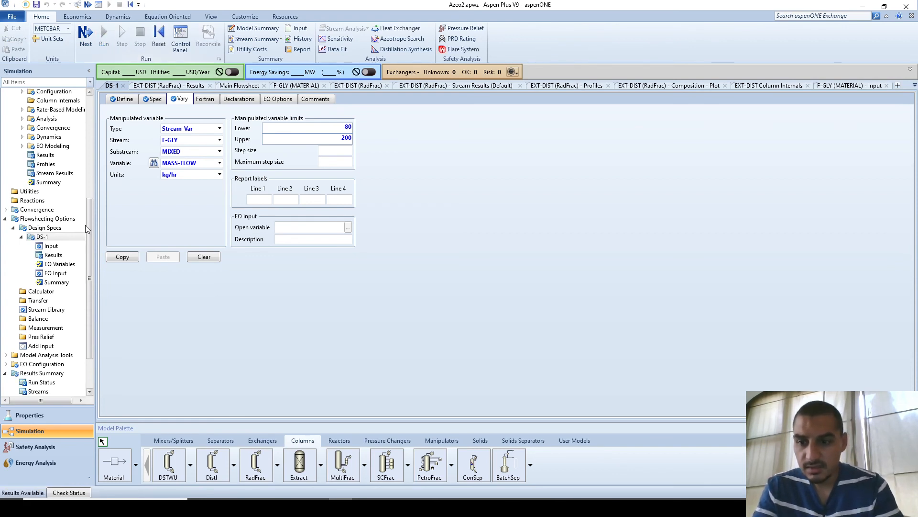
{"action": "left_click", "coordinate": [439, 85]}
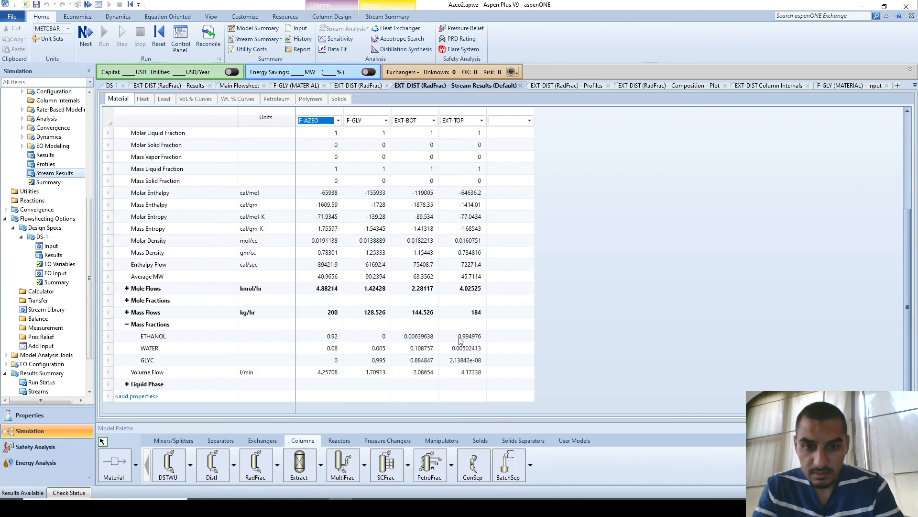
{"action": "left_click", "coordinate": [461, 337]}
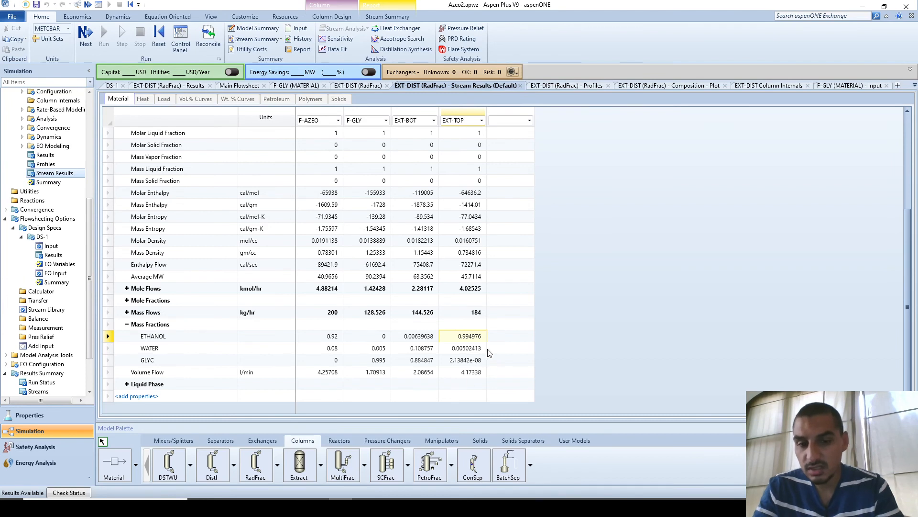
{"action": "left_click", "coordinate": [373, 314]}
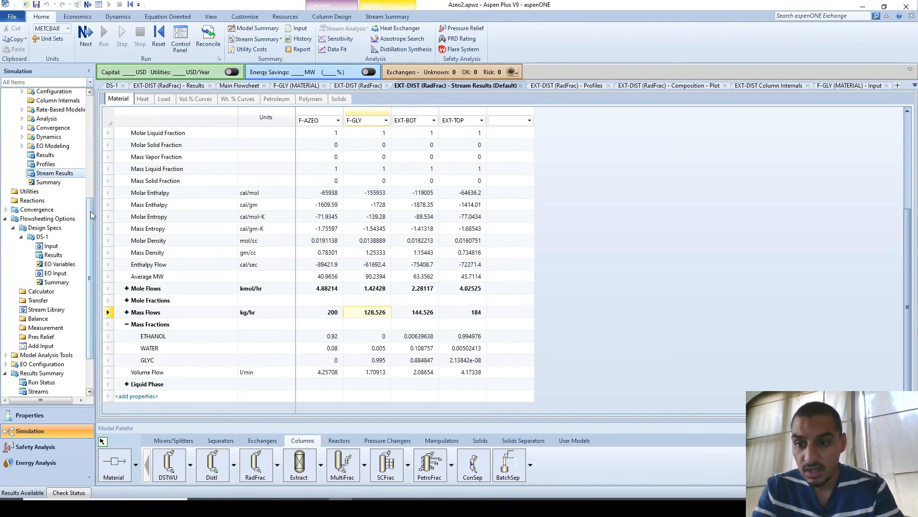
Step: Compare the initial and final values of the manipulated variable and ETHPUR in the DS-1 results
{"action": "left_click", "coordinate": [54, 255]}
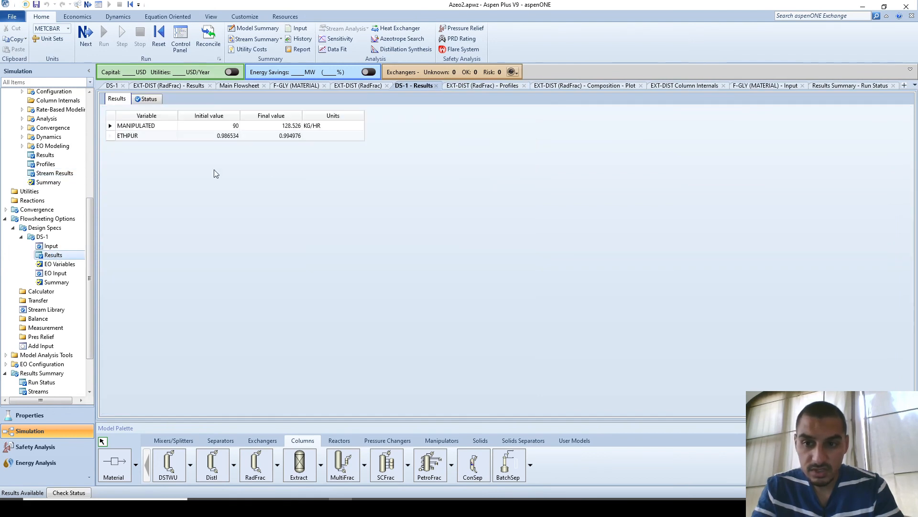
{"action": "left_click", "coordinate": [216, 130]}
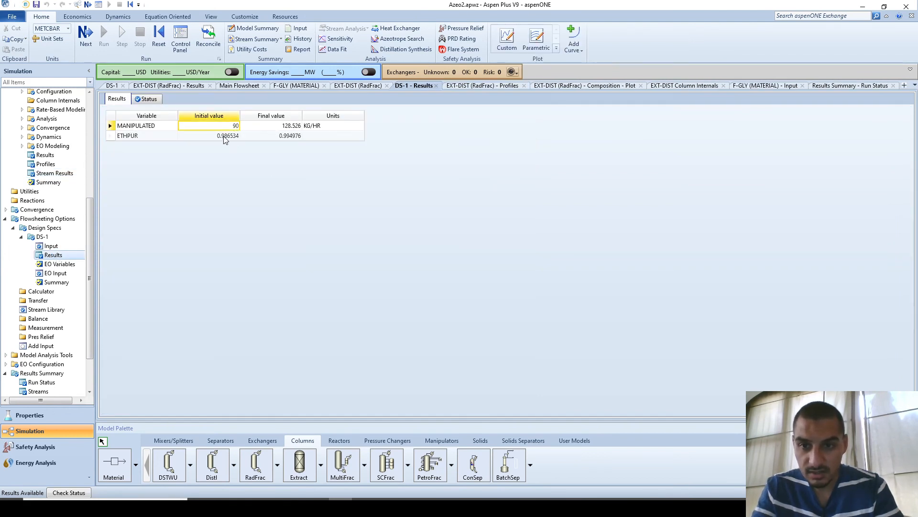
{"action": "left_click", "coordinate": [237, 137]}
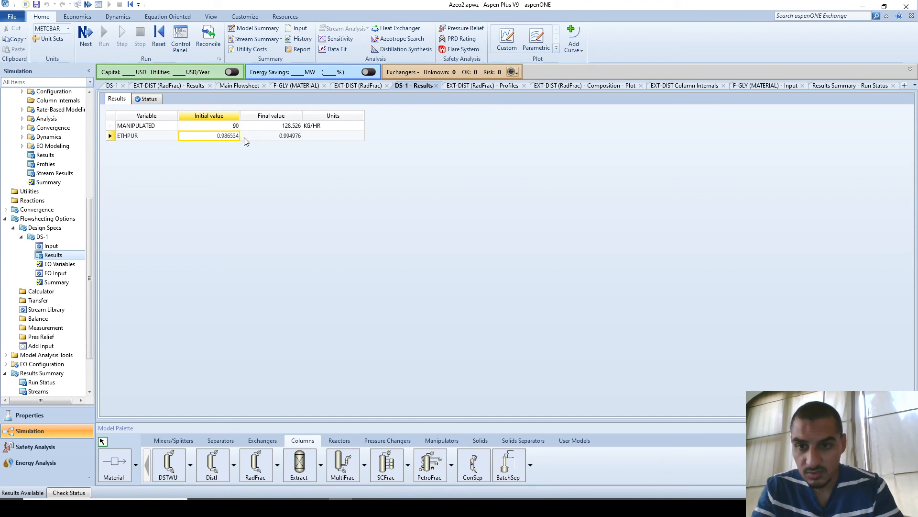
{"action": "left_click", "coordinate": [289, 127]}
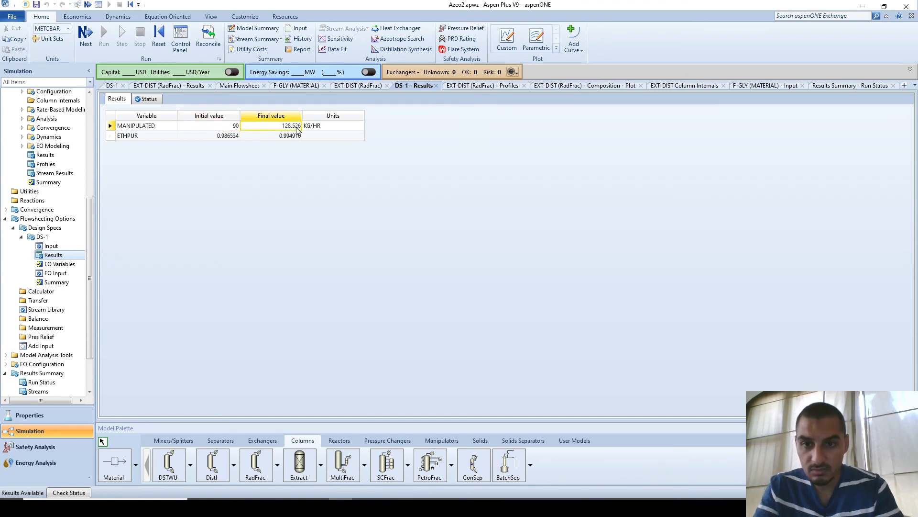
{"action": "left_click", "coordinate": [287, 138]}
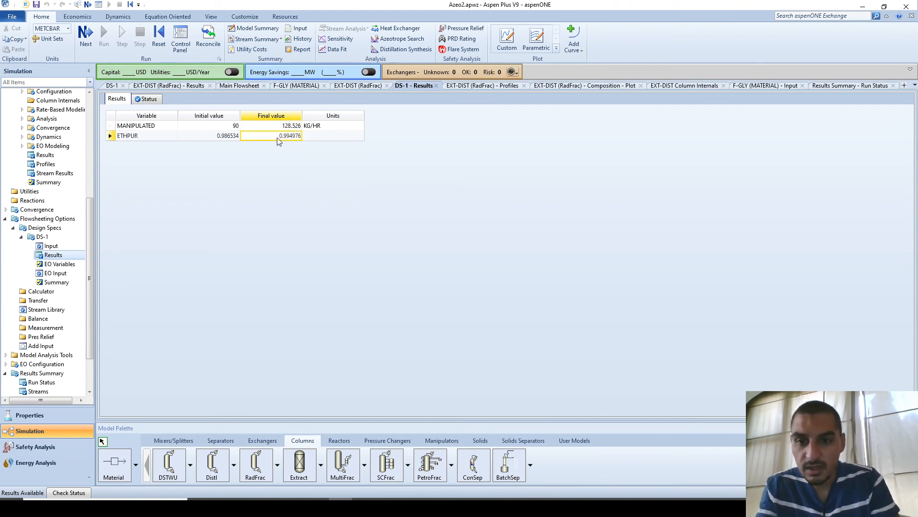
Step: Tighten the DS-1 design spec's tolerance to 0.000001 and rerun the simulation
{"action": "left_click", "coordinate": [67, 247]}
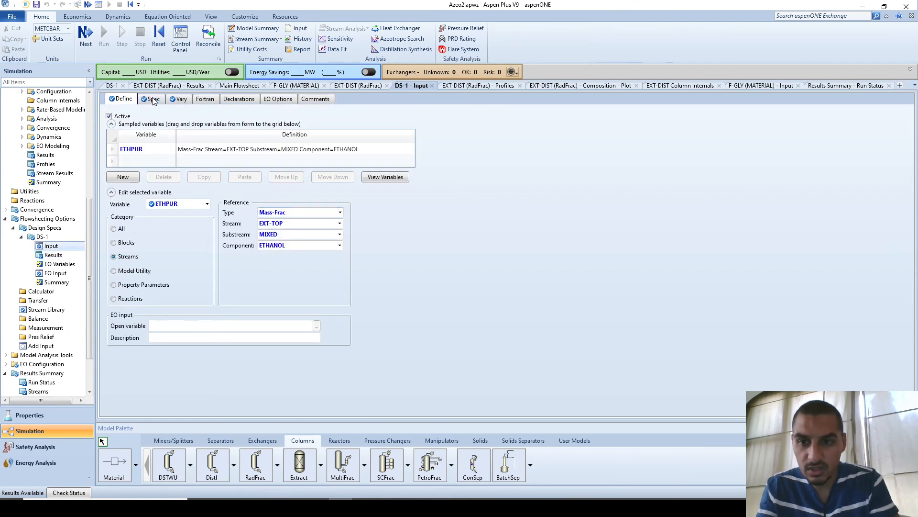
{"action": "left_click", "coordinate": [154, 99]}
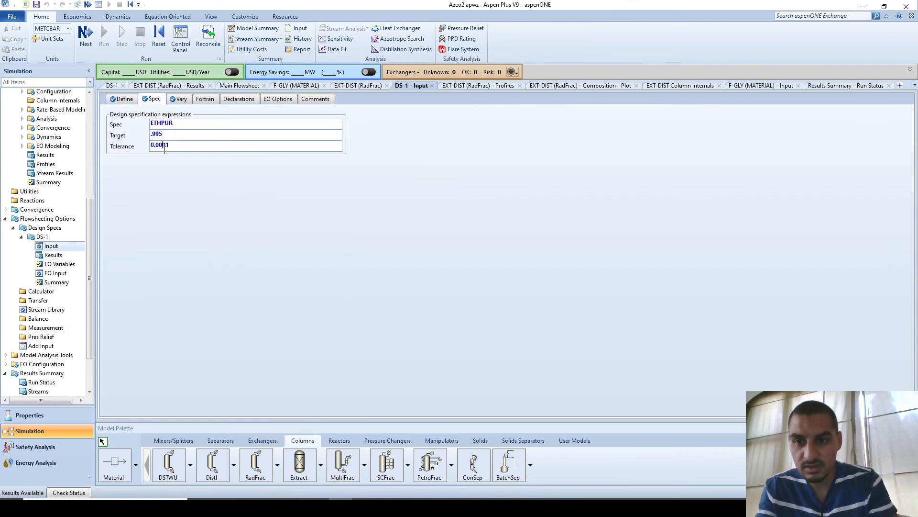
{"action": "type", "text": "00"}
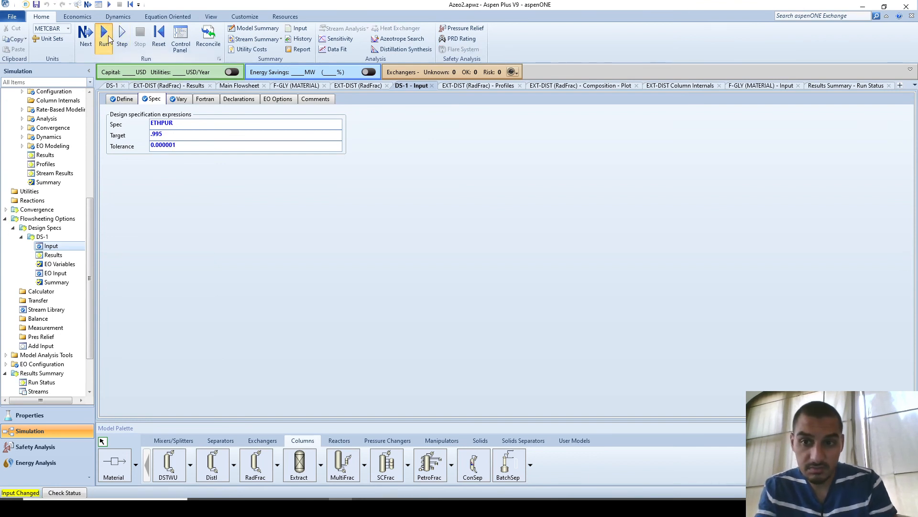
{"action": "left_click", "coordinate": [109, 41]}
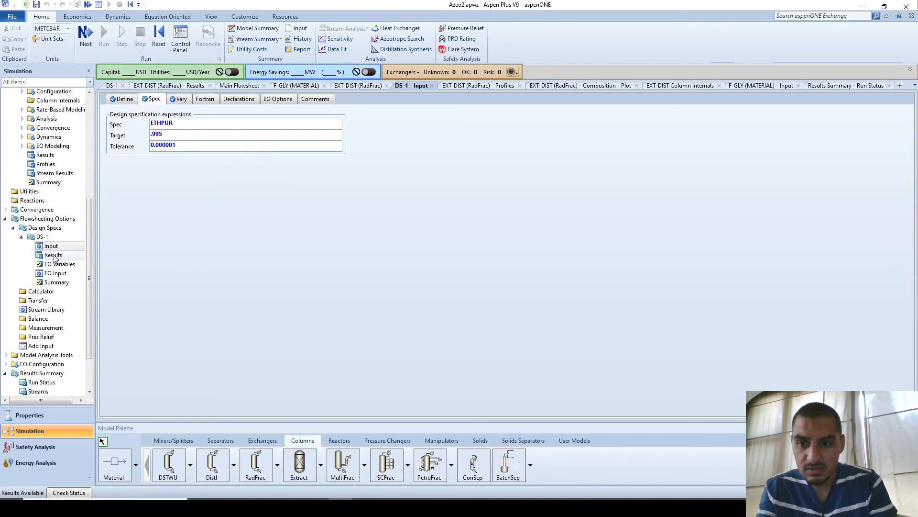
Step: Check the final ETHPUR and manipulated flow values in the DS-1 results, and return to the main flowsheet
{"action": "left_click", "coordinate": [54, 256]}
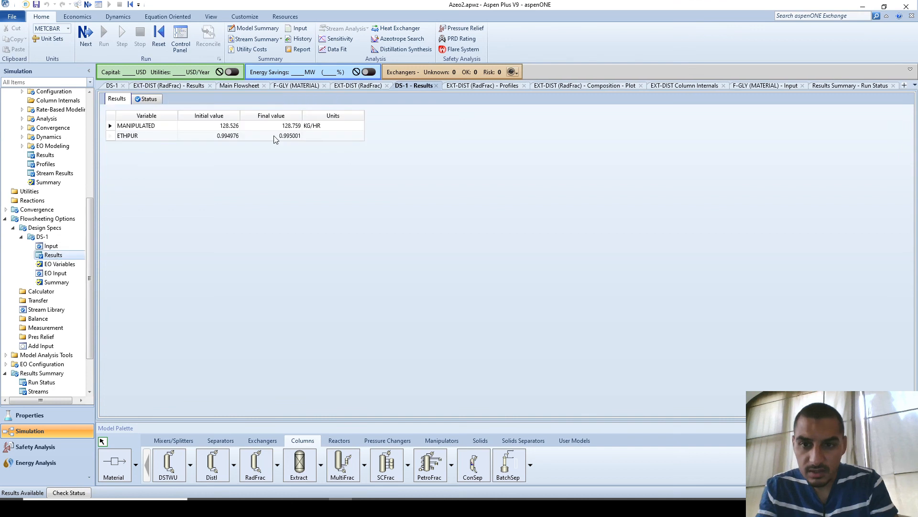
{"action": "left_click", "coordinate": [275, 136]}
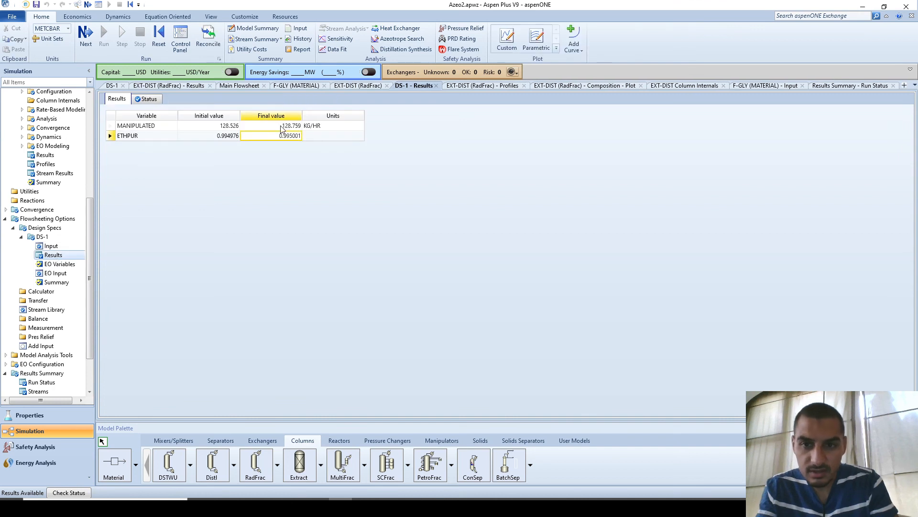
{"action": "left_click", "coordinate": [290, 129]}
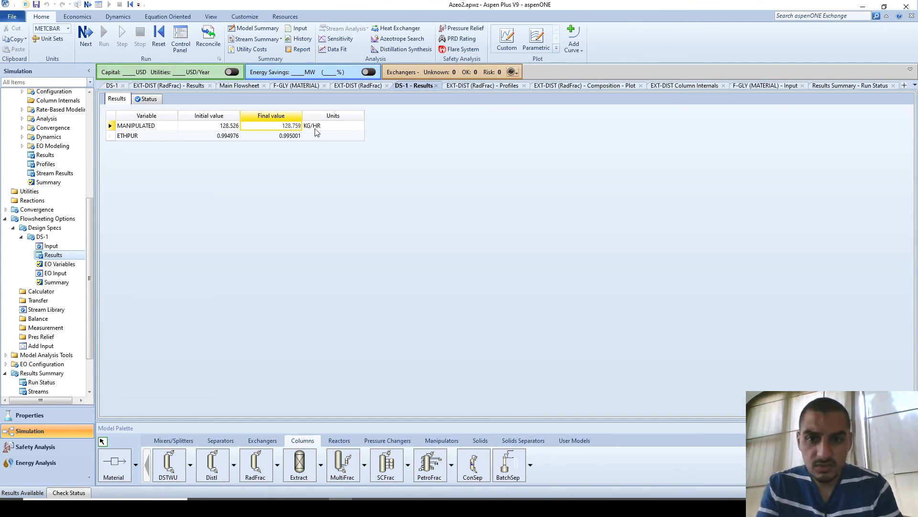
{"action": "left_click", "coordinate": [254, 86]}
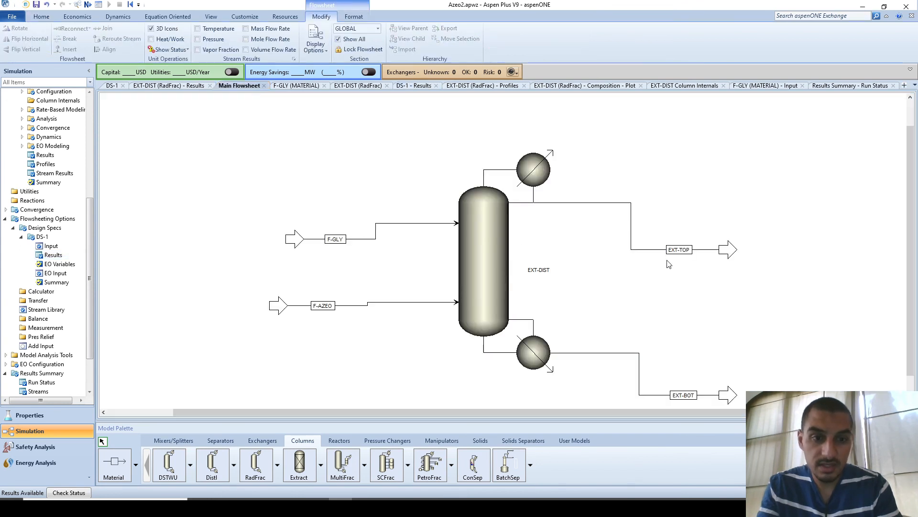